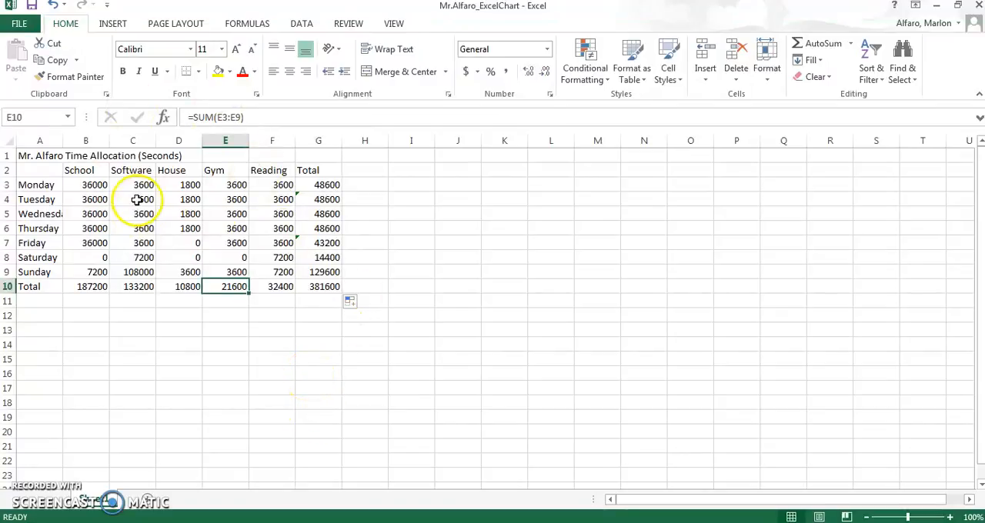
{"action": "left_click", "coordinate": [176, 345]}
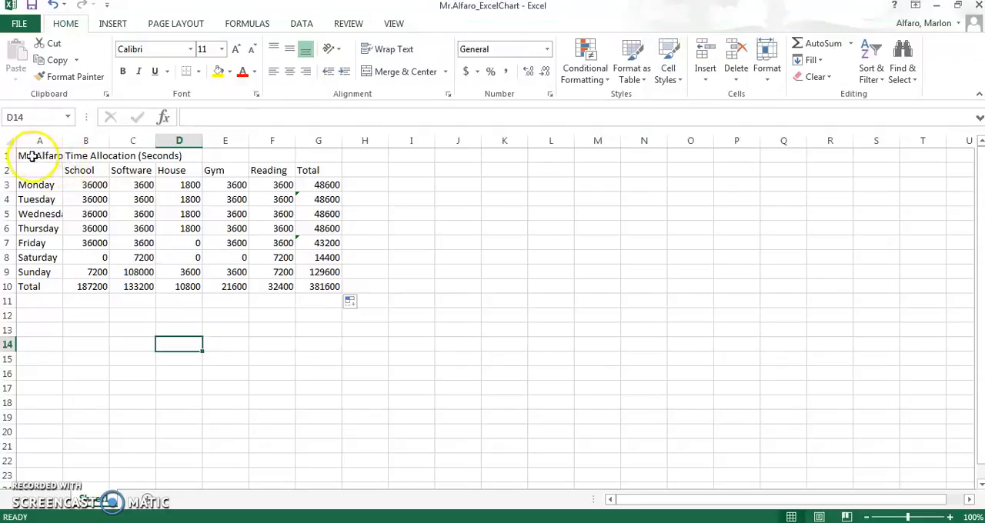
{"action": "left_click", "coordinate": [30, 156]}
{"action": "left_click_drag", "start_coordinate": [38, 158], "coordinate": [57, 190]}
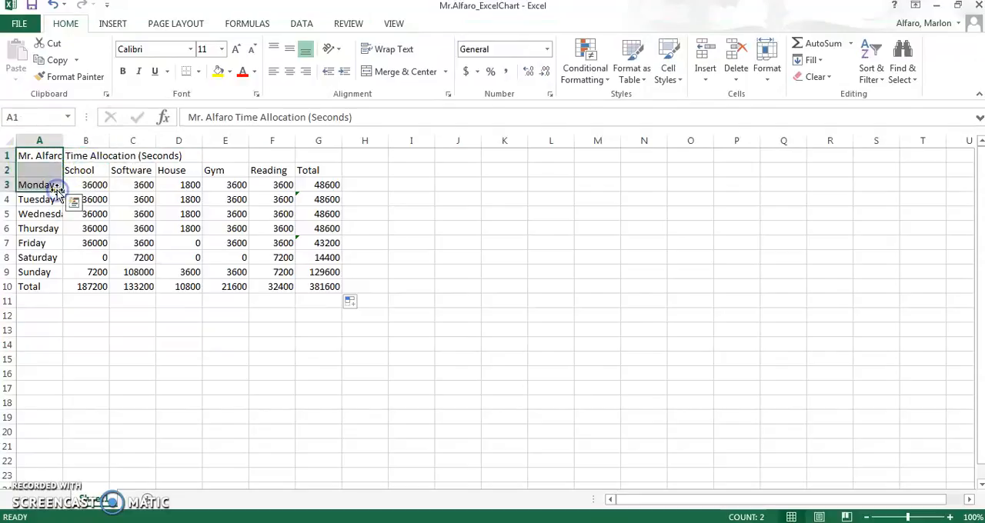
{"action": "left_click", "coordinate": [166, 328]}
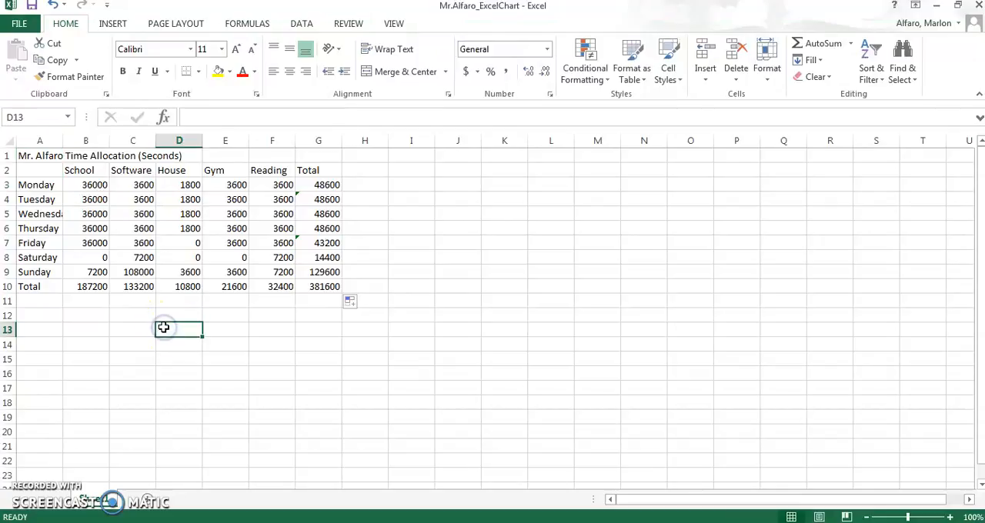
{"action": "left_click", "coordinate": [38, 156]}
{"action": "left_click", "coordinate": [39, 155]}
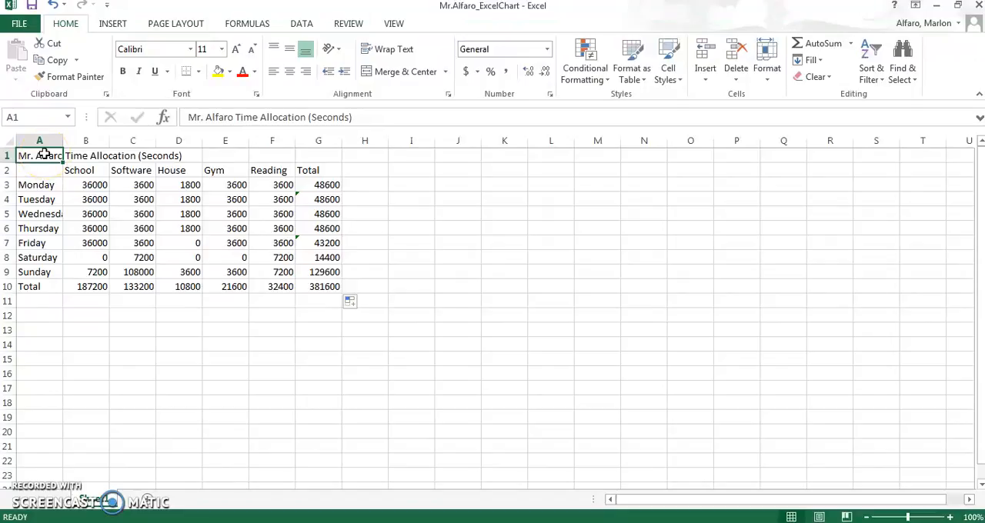
Step: Enter the sample sentence "the dog crosses the street" in cell A12
{"action": "left_click", "coordinate": [38, 315]}
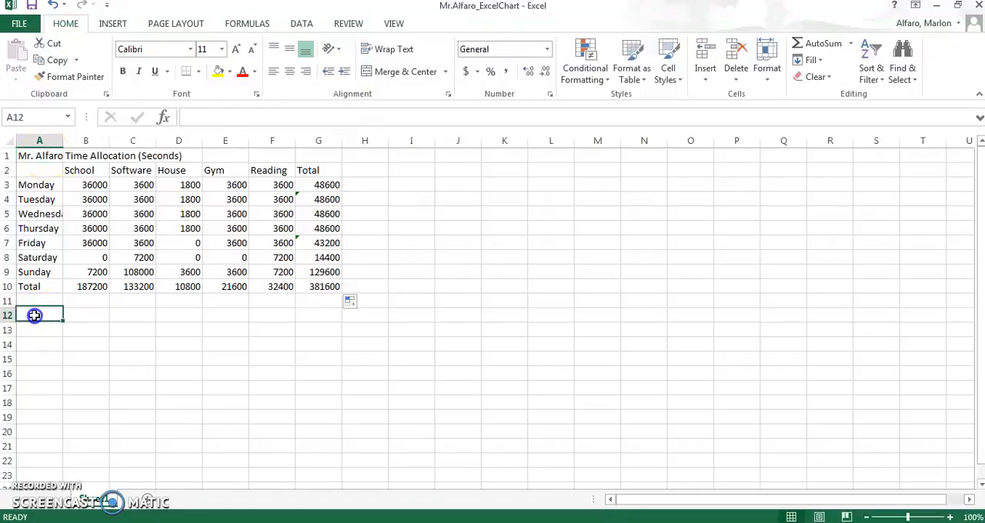
{"action": "type", "text": "a"}
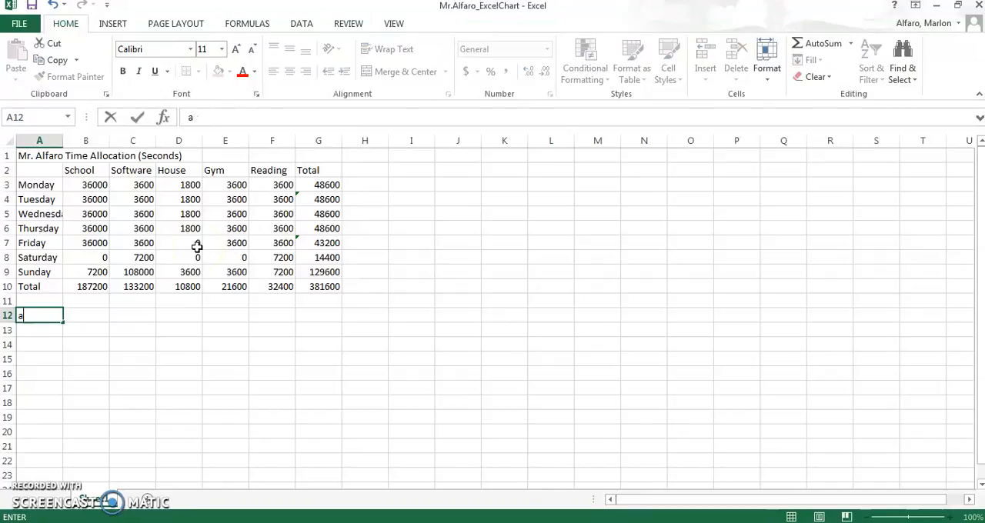
{"action": "type", "text": "kldjfathe dog cross"}
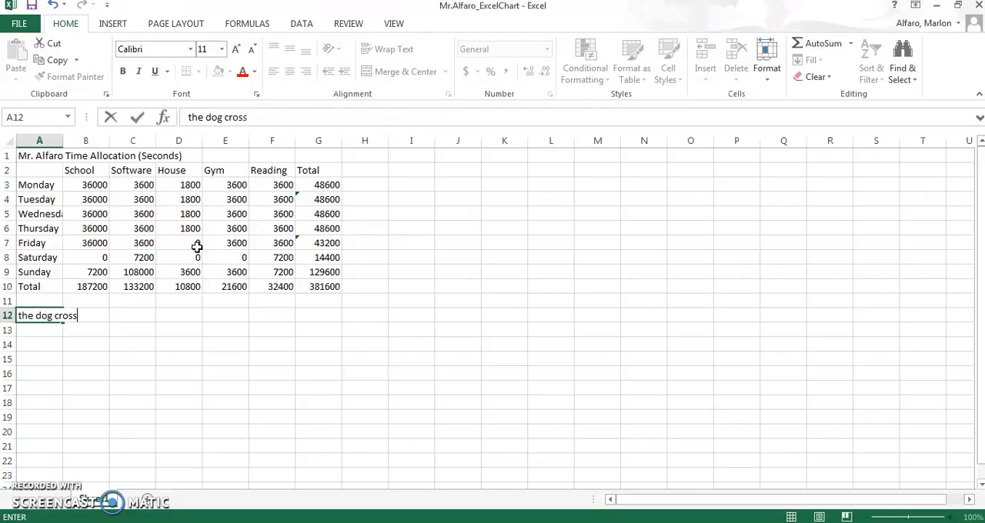
{"action": "type", "text": "es the street"}
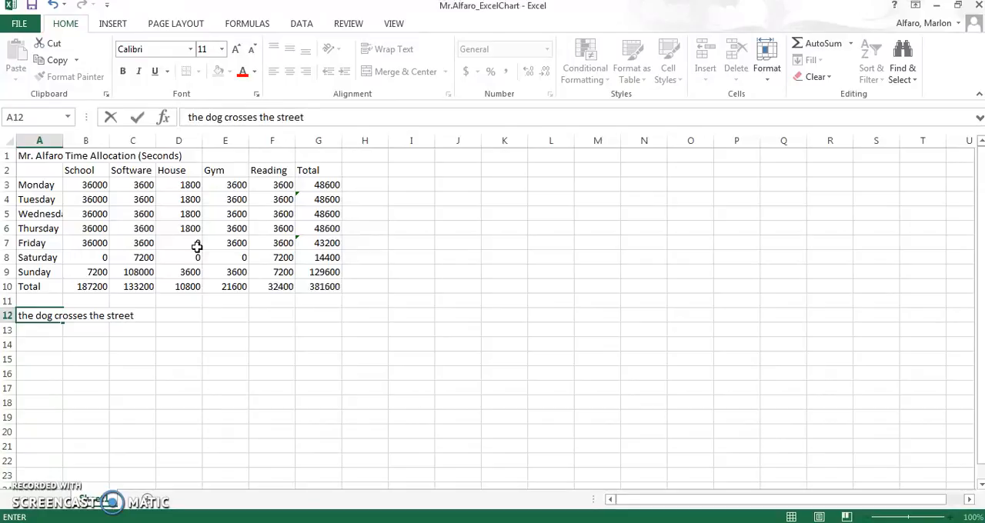
{"action": "key", "text": "Return"}
{"action": "key", "text": "Up"}
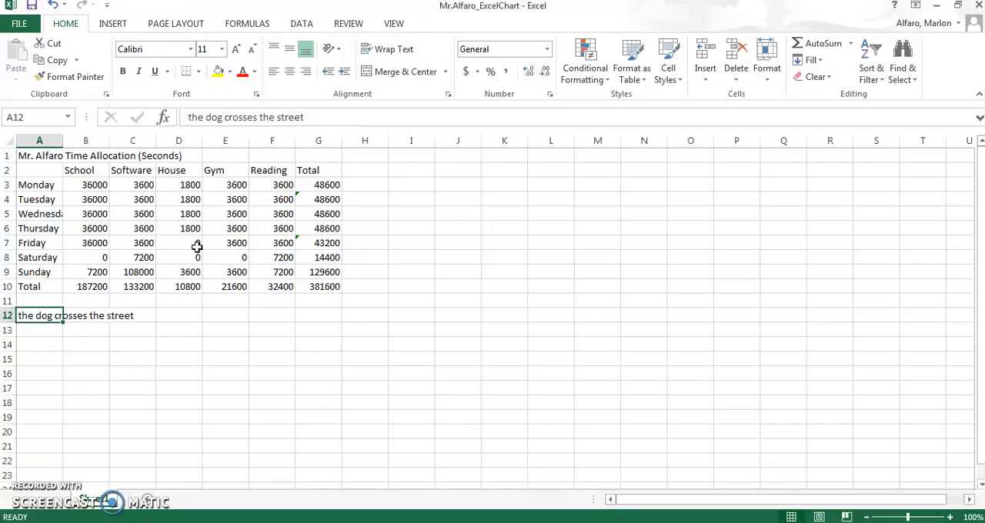
Step: Examine A12 and its neighbouring cells B12, C12 and A13 to see which cell holds the overflowing sentence
{"action": "key", "text": "Right"}
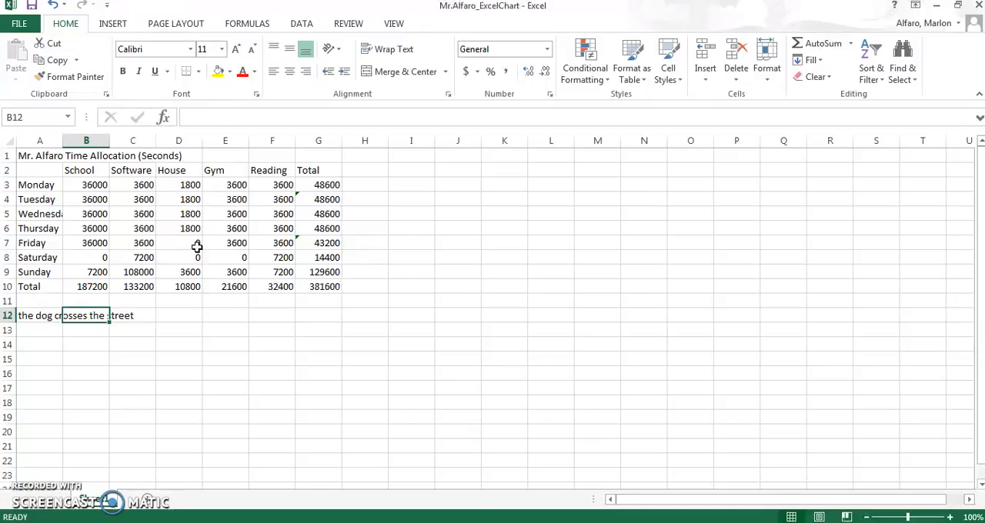
{"action": "key", "text": "Left"}
{"action": "key", "text": "Down"}
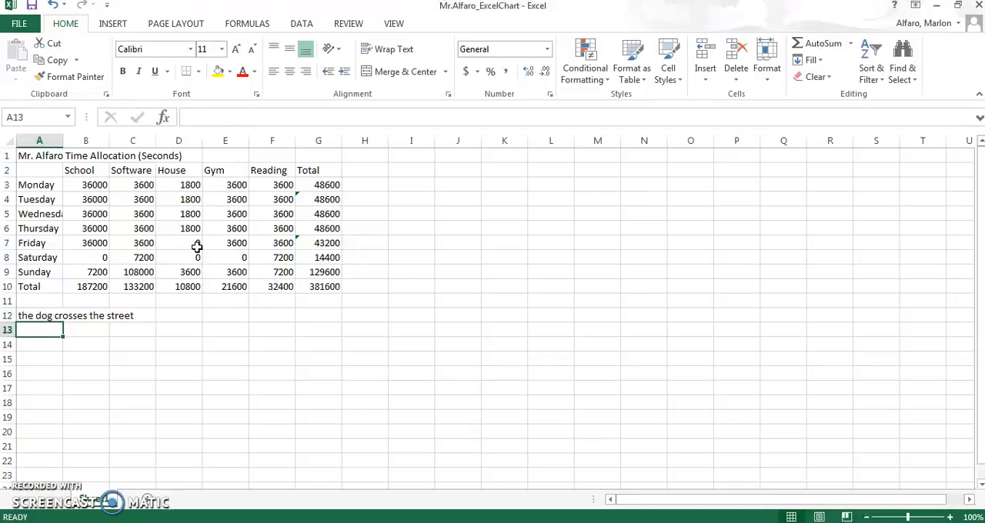
{"action": "key", "text": "Up"}
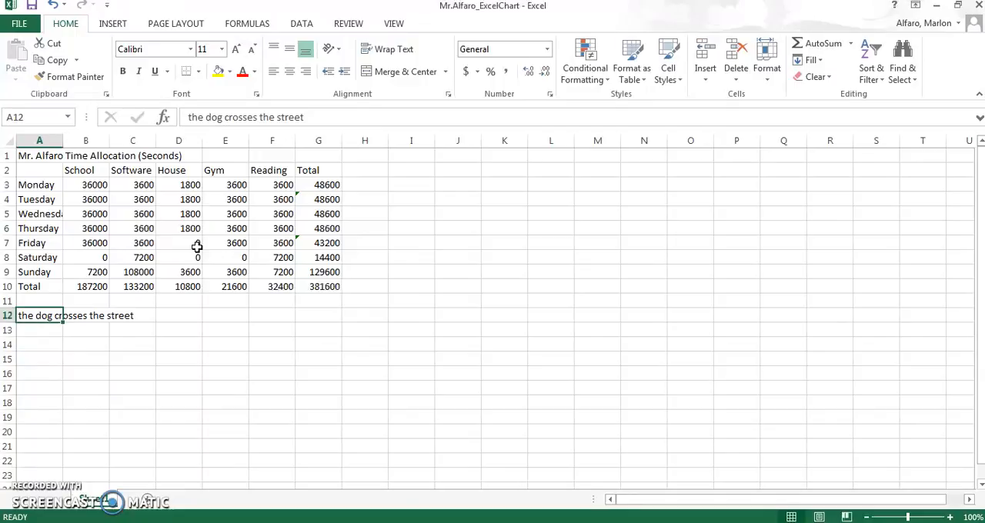
{"action": "key", "text": "Right"}
{"action": "key", "text": "Right"}
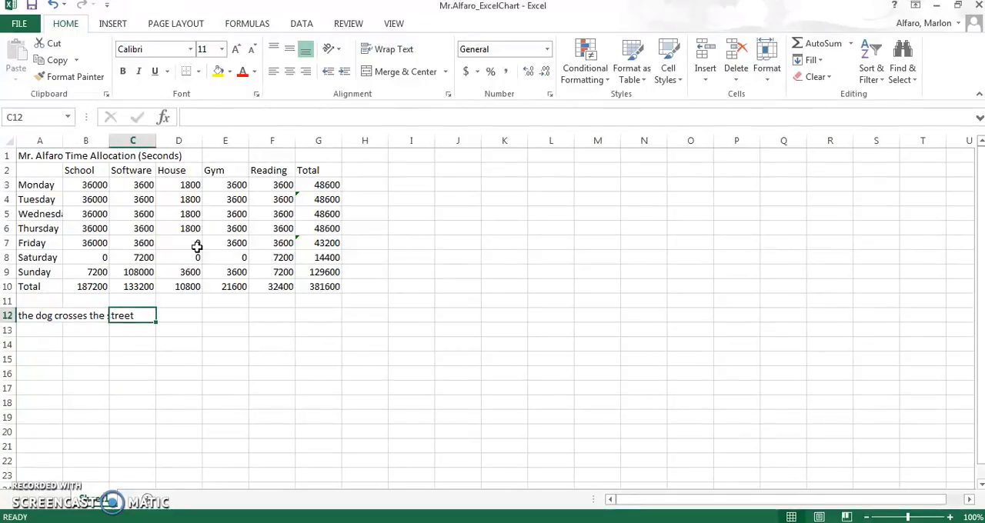
{"action": "key", "text": "Left"}
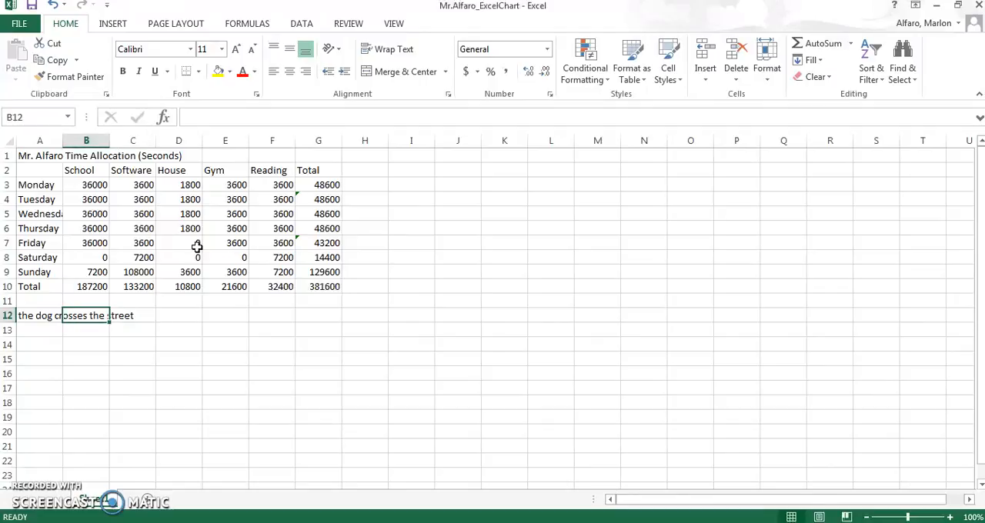
{"action": "key", "text": "Left"}
{"action": "key", "text": "Right"}
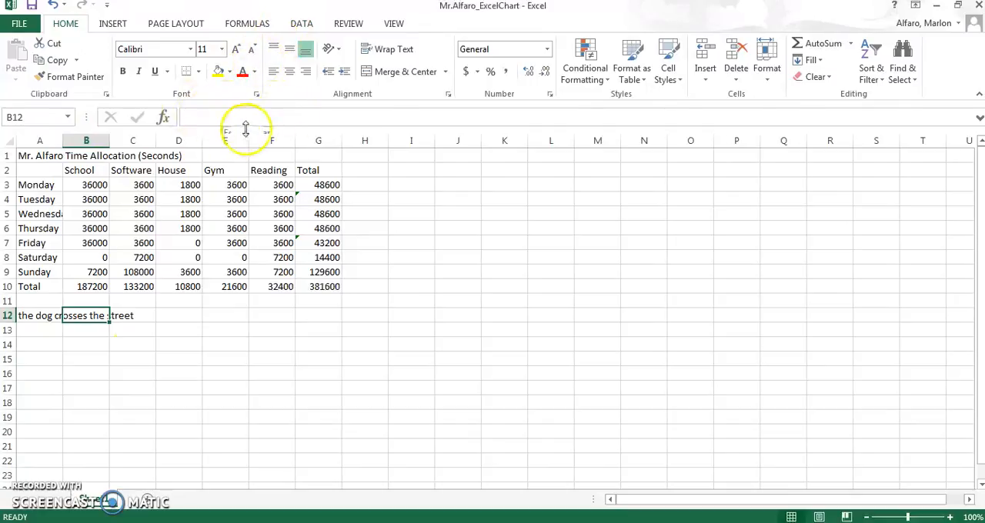
Step: Clear the sample sentence from cell A12
{"action": "key", "text": "Left"}
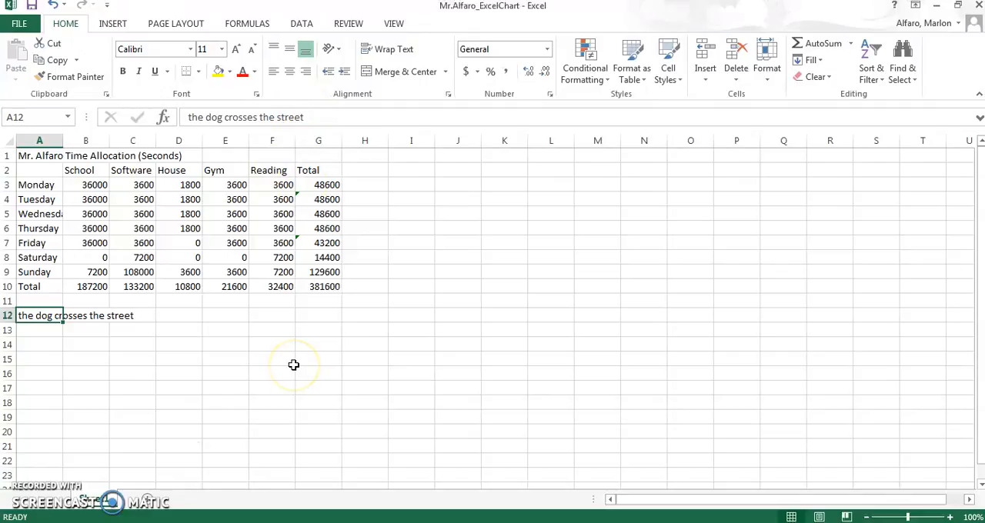
{"action": "key", "text": "BackSpace"}
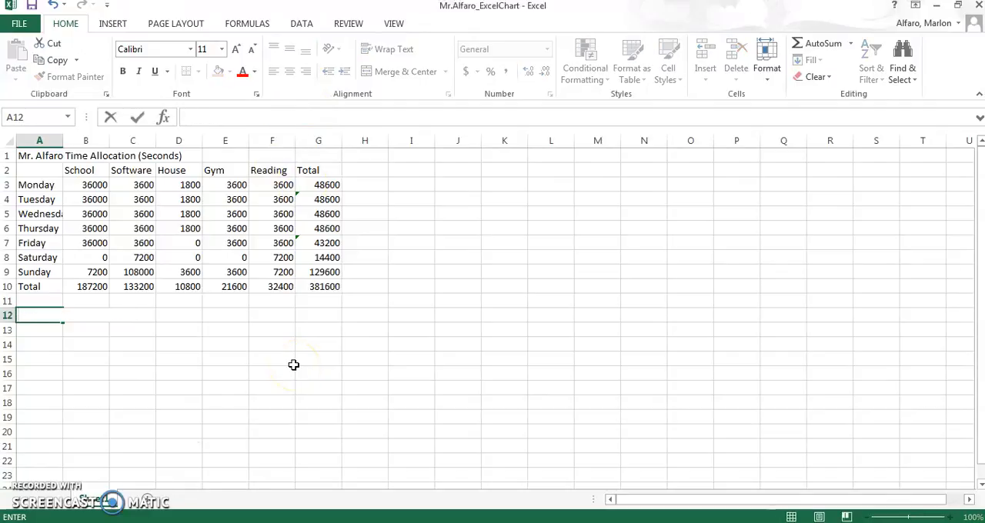
{"action": "left_click", "coordinate": [33, 157]}
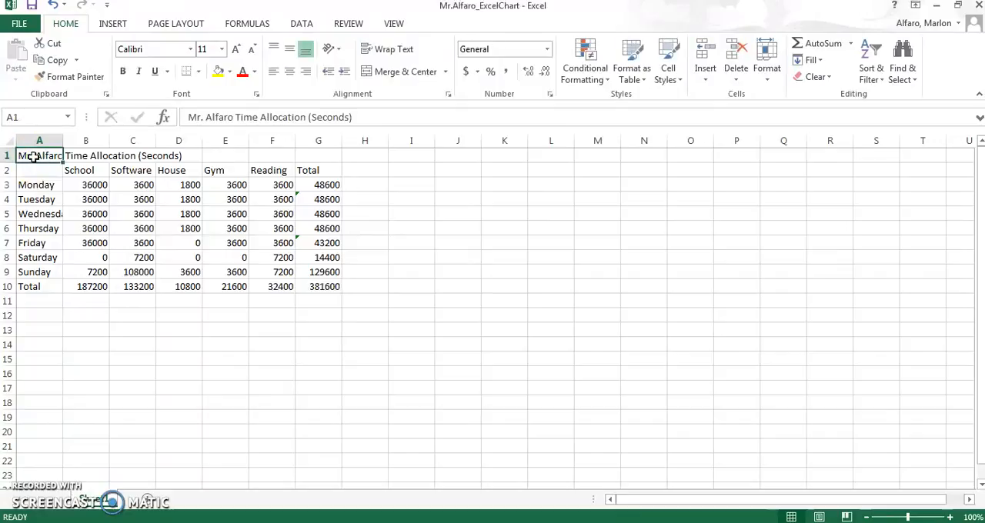
Step: Merge and center the table title across cells A1:G1
{"action": "left_click_drag", "start_coordinate": [51, 154], "coordinate": [331, 158]}
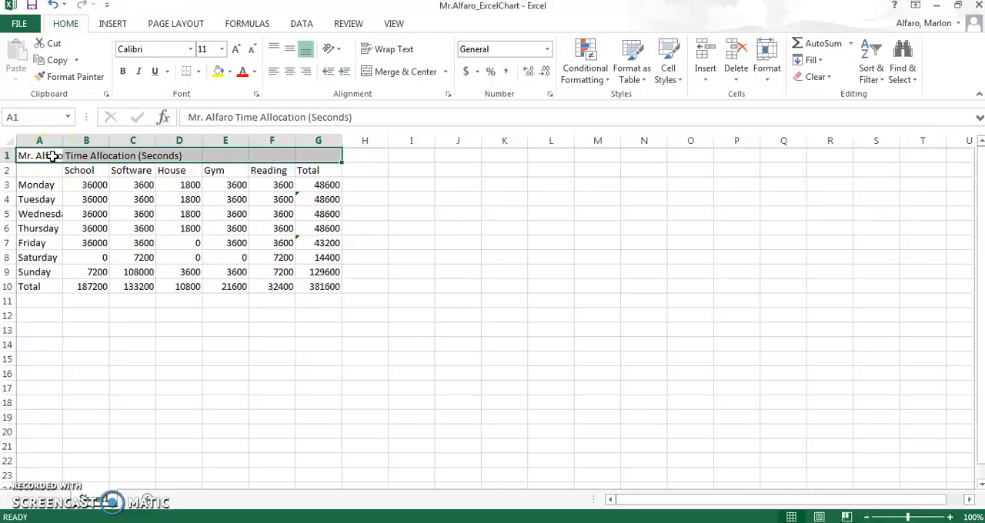
{"action": "left_click_drag", "start_coordinate": [51, 156], "coordinate": [311, 156]}
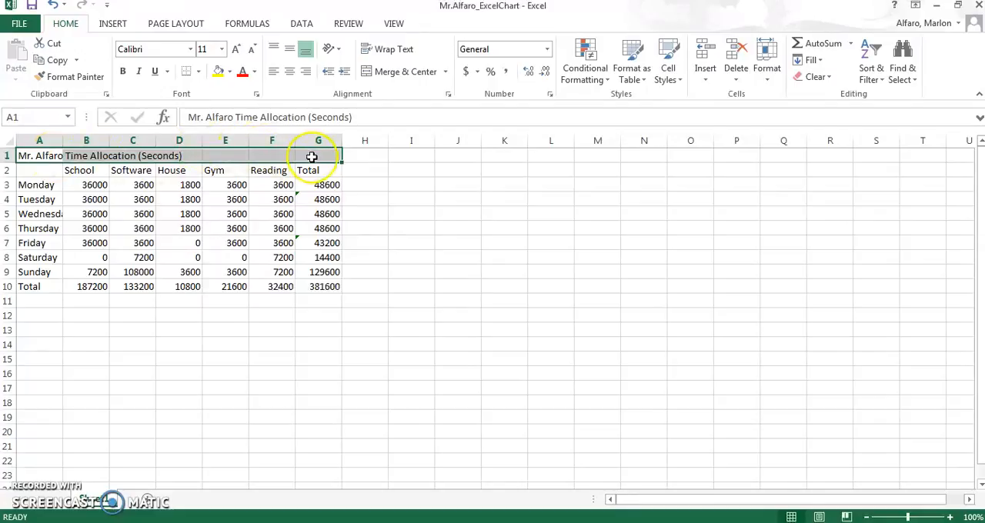
{"action": "left_click", "coordinate": [393, 73]}
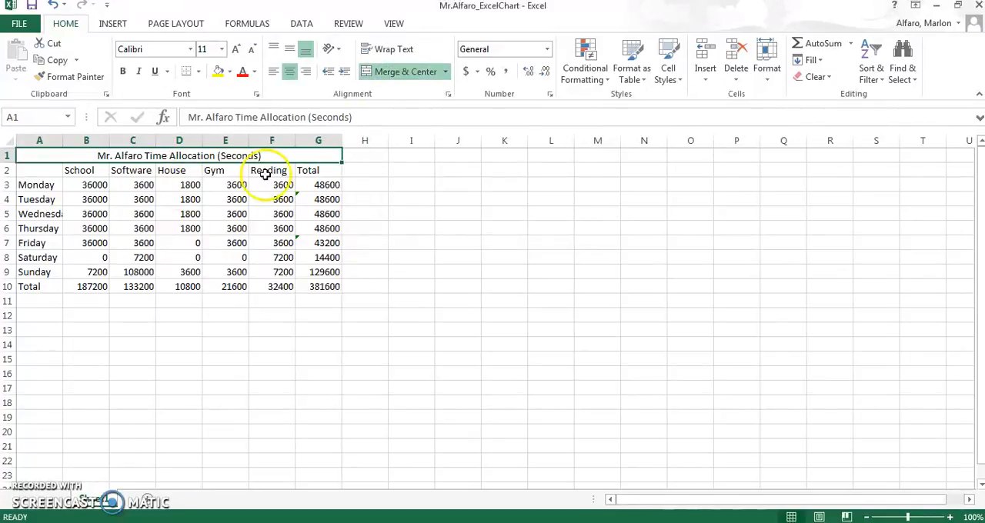
Step: Examine how the merged title in row 1 behaves as a single cell compared with the cells below it
{"action": "left_click", "coordinate": [178, 200]}
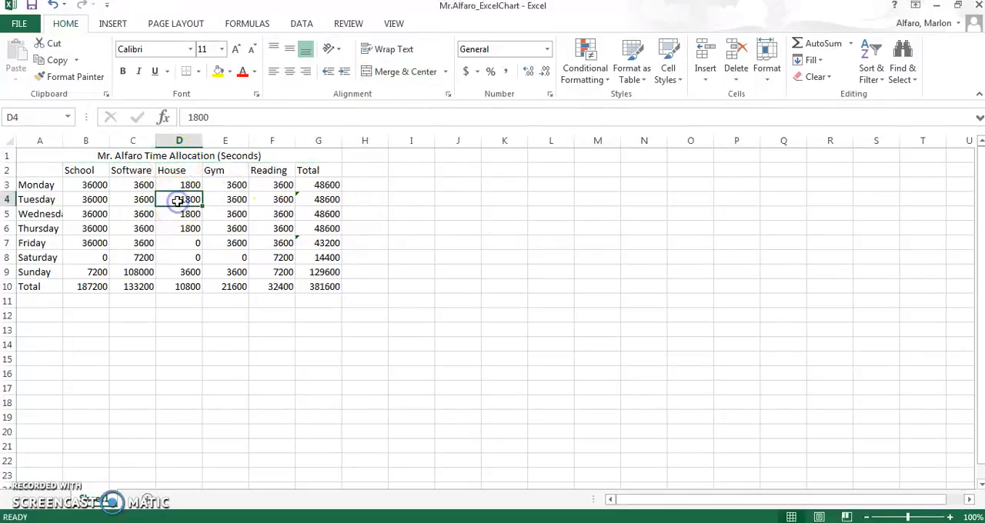
{"action": "key", "text": "Up"}
{"action": "key", "text": "Up"}
{"action": "key", "text": "Up"}
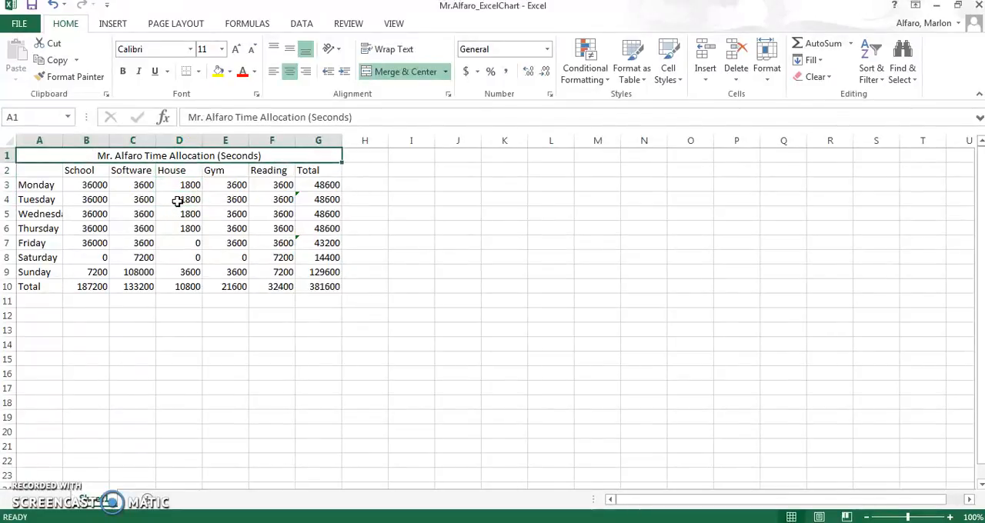
{"action": "key", "text": "Down"}
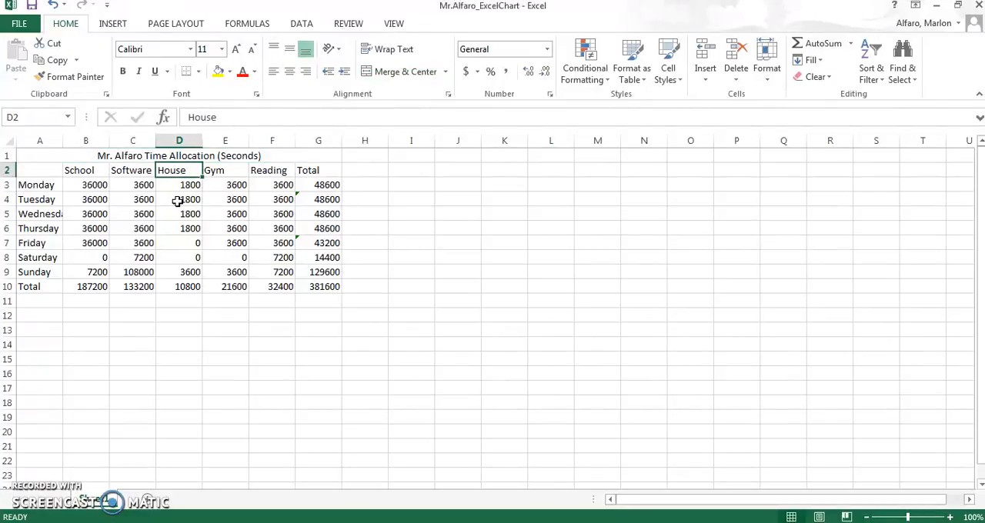
{"action": "key", "text": "Up"}
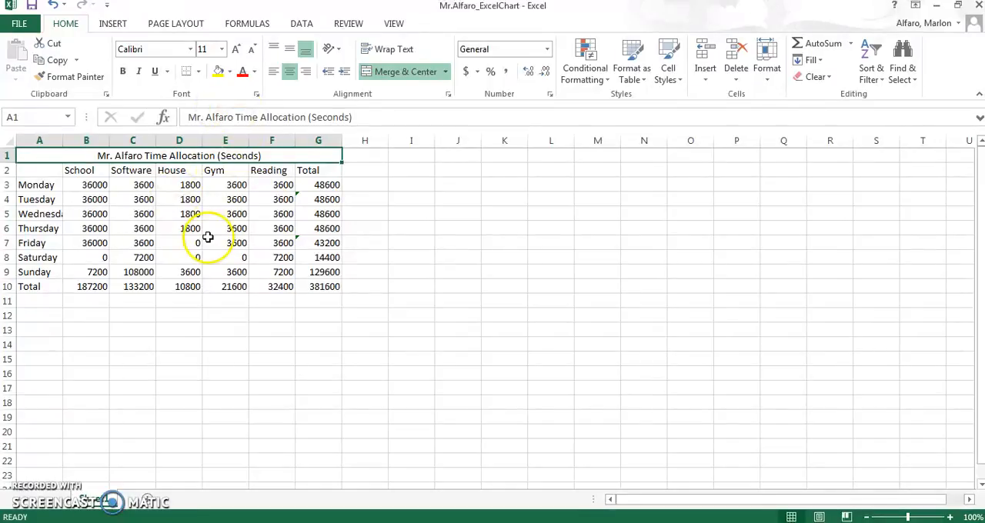
{"action": "left_click", "coordinate": [192, 213]}
{"action": "left_click", "coordinate": [197, 155]}
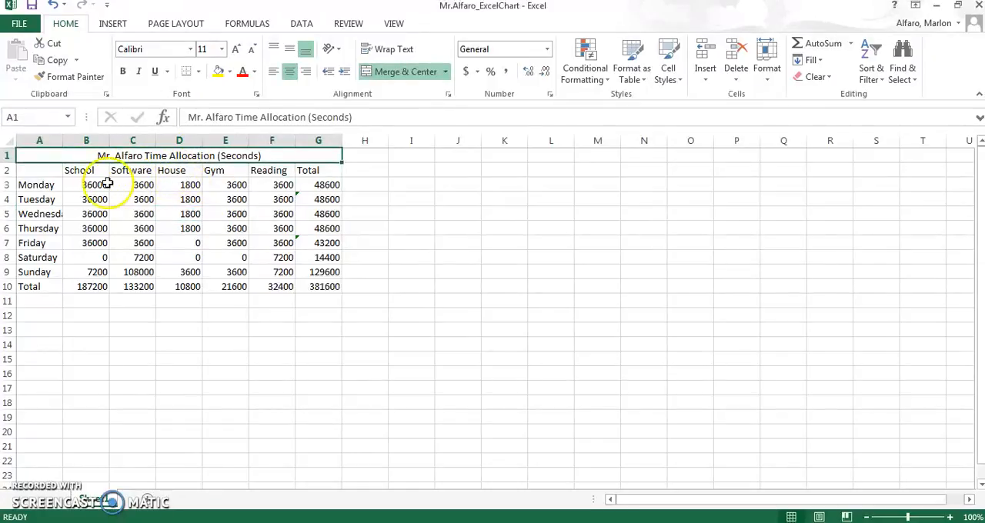
Step: Center the activity headers and all values in B2:G10 horizontally
{"action": "left_click", "coordinate": [66, 171]}
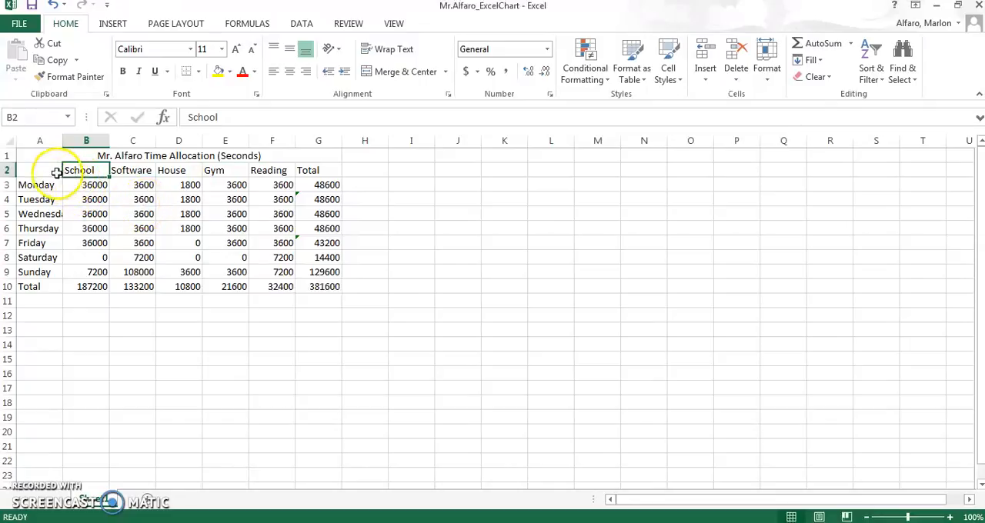
{"action": "left_click_drag", "start_coordinate": [48, 169], "coordinate": [82, 207]}
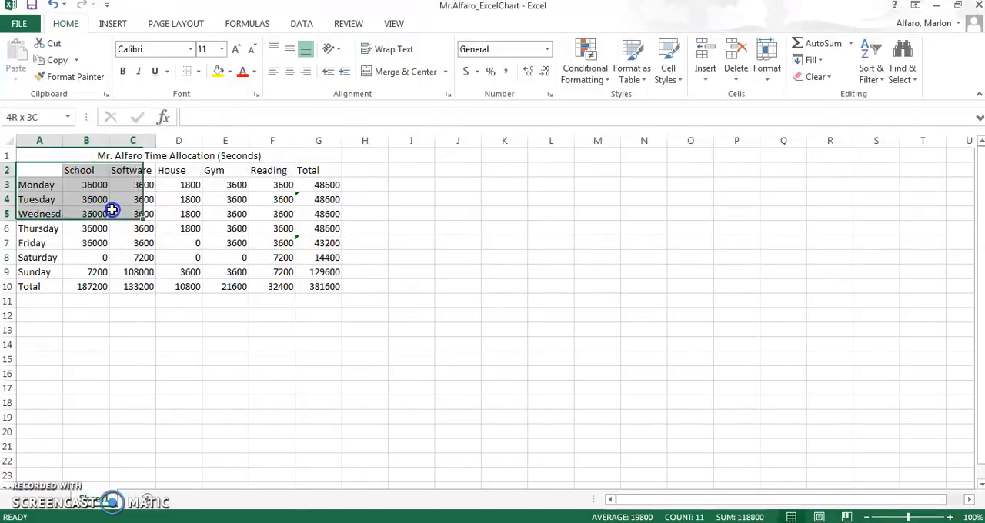
{"action": "left_click", "coordinate": [92, 243]}
{"action": "left_click", "coordinate": [83, 170], "text": "ctrl"}
{"action": "left_click_drag", "start_coordinate": [122, 195], "coordinate": [307, 290]}
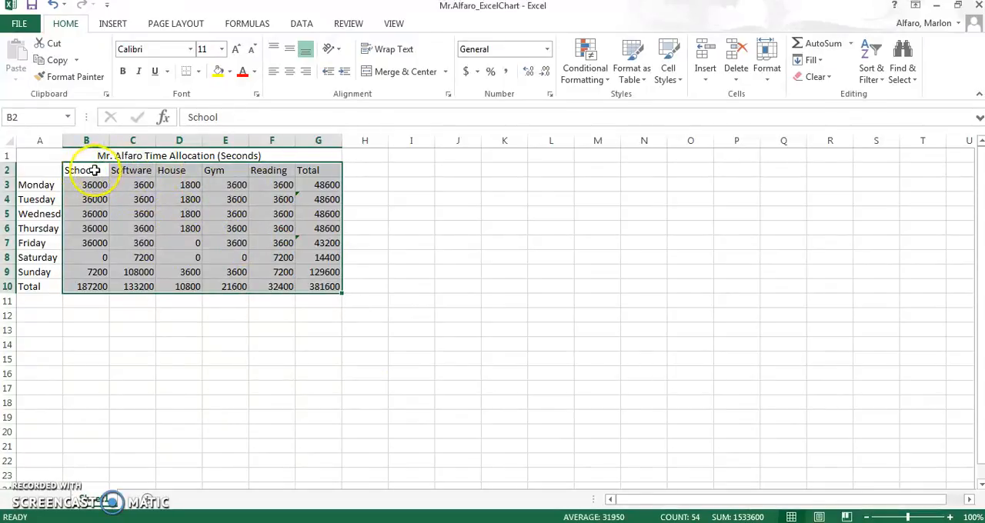
{"action": "left_click", "coordinate": [289, 75]}
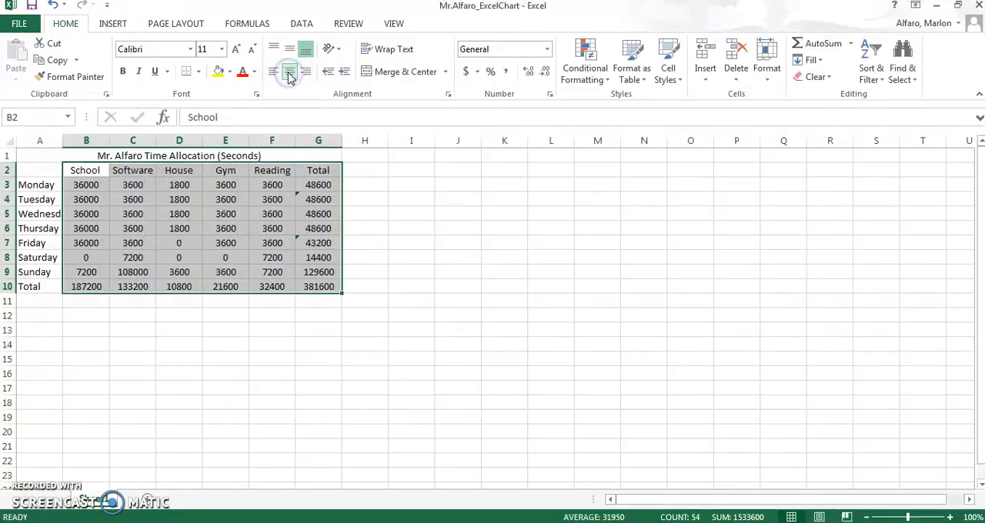
{"action": "left_click", "coordinate": [229, 333]}
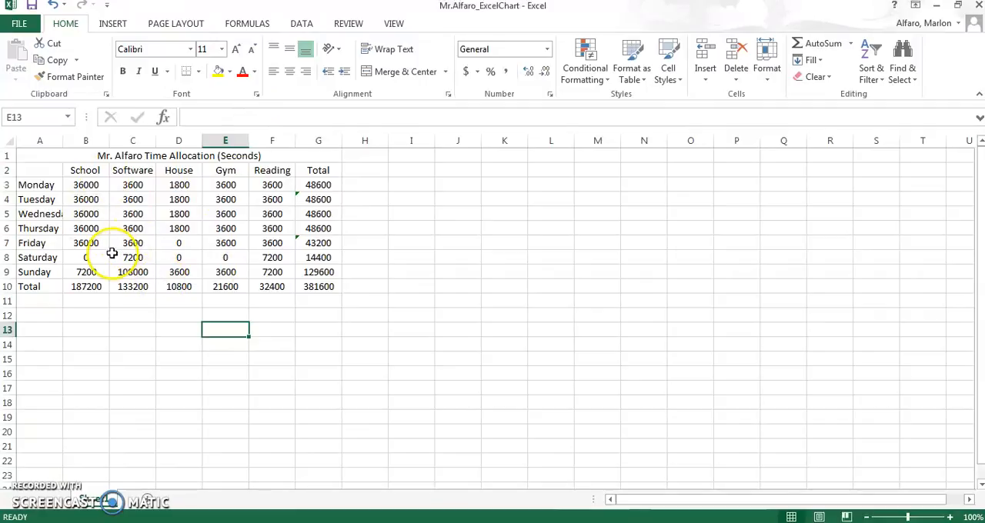
Step: AutoFit the width of column A so the weekday name Wednesday fits completely
{"action": "left_click", "coordinate": [48, 218]}
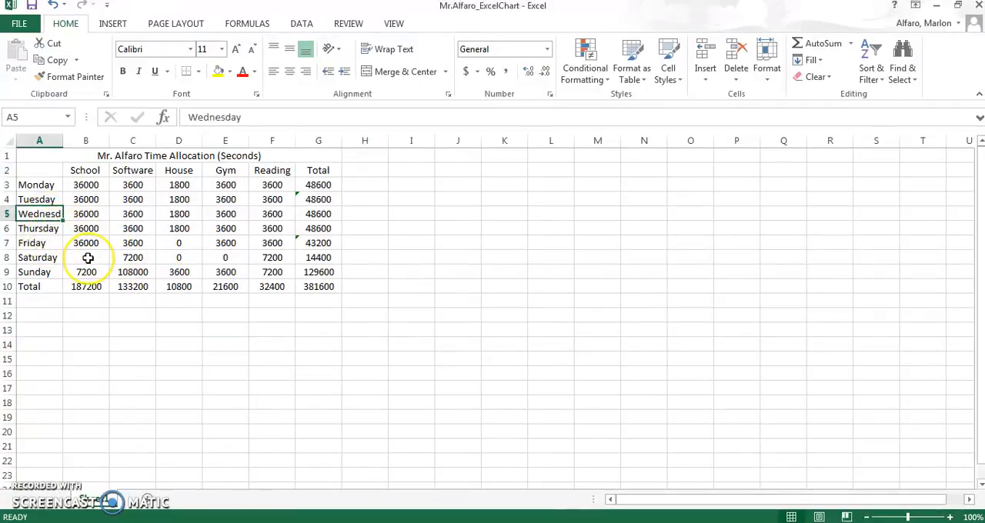
{"action": "double_click", "coordinate": [63, 141]}
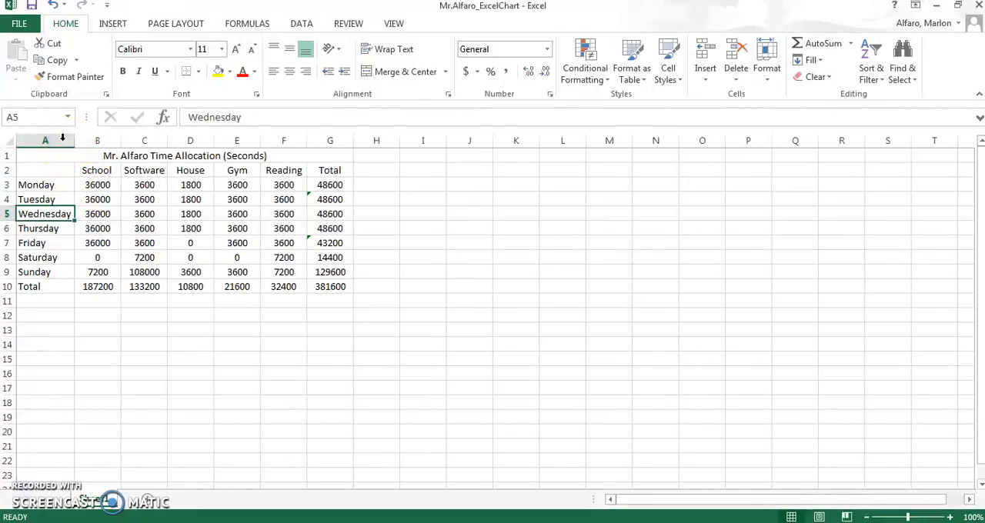
{"action": "double_click", "coordinate": [110, 302]}
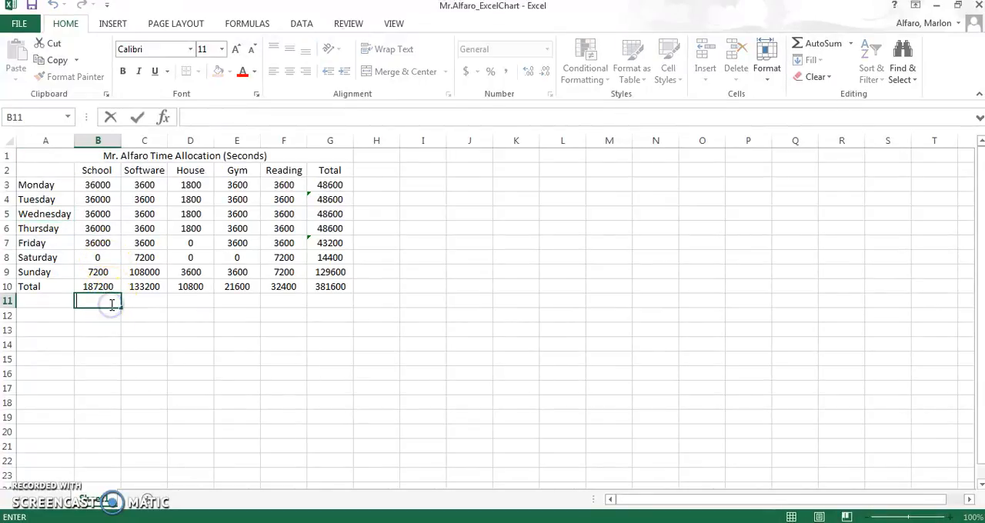
{"action": "left_click", "coordinate": [193, 287]}
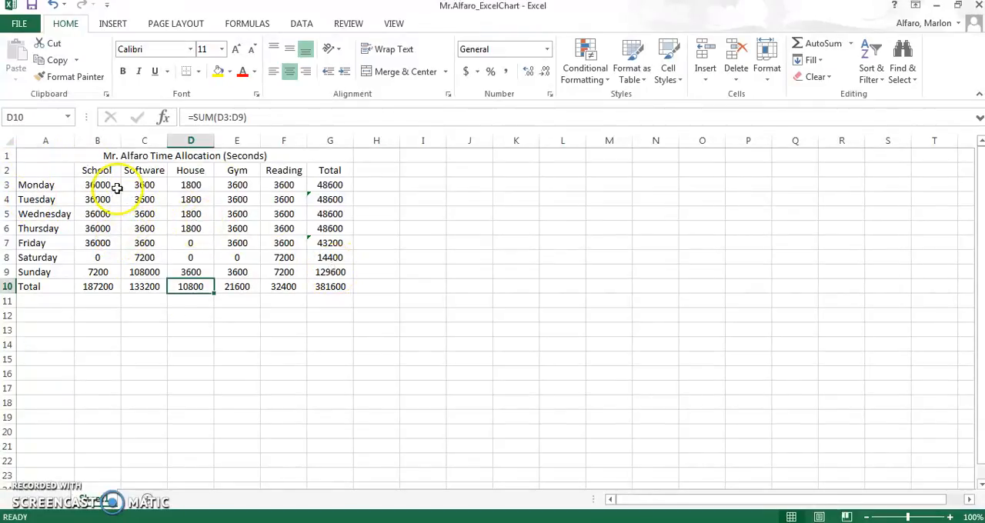
Step: Format the values in B3:G10 as Number with 0 decimal places and a thousands separator
{"action": "left_click_drag", "start_coordinate": [110, 186], "coordinate": [326, 292]}
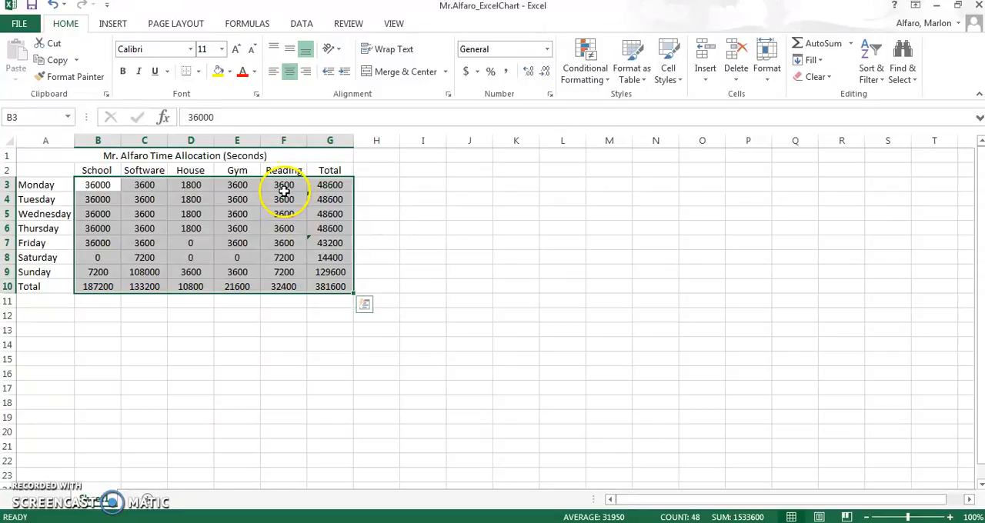
{"action": "right_click", "coordinate": [280, 214]}
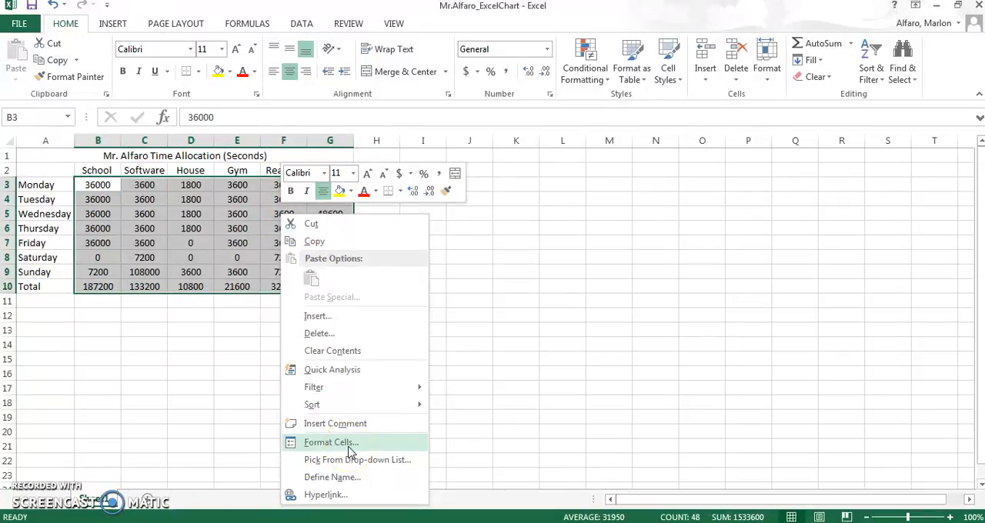
{"action": "left_click", "coordinate": [349, 444]}
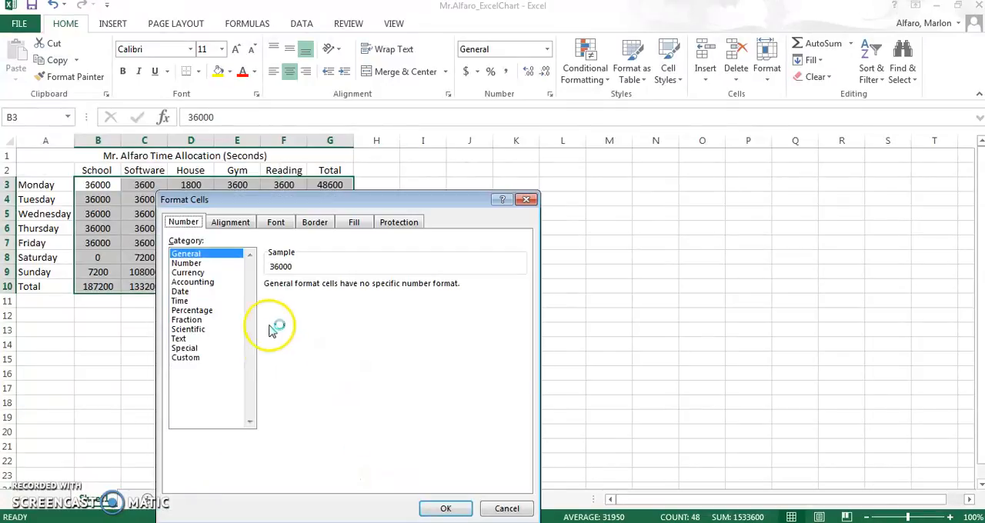
{"action": "left_click", "coordinate": [201, 263]}
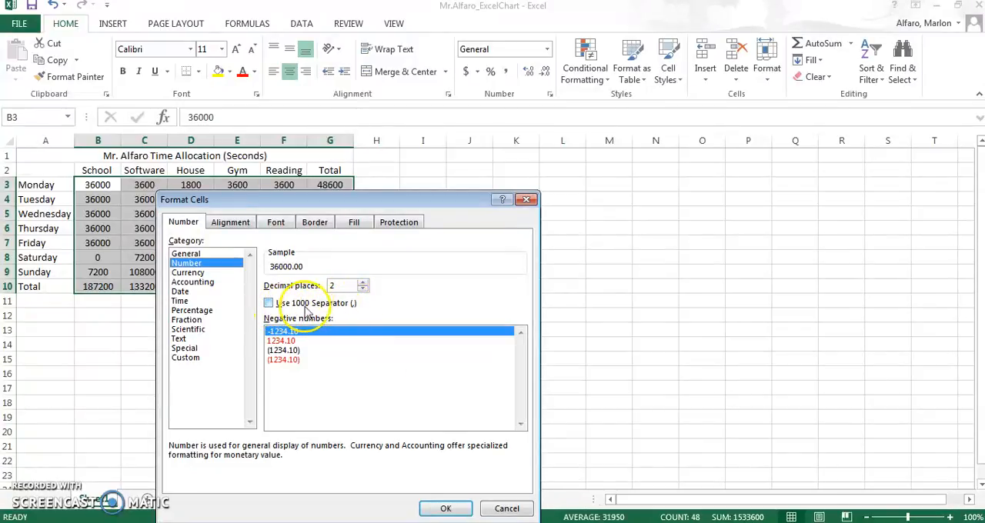
{"action": "left_click", "coordinate": [270, 304]}
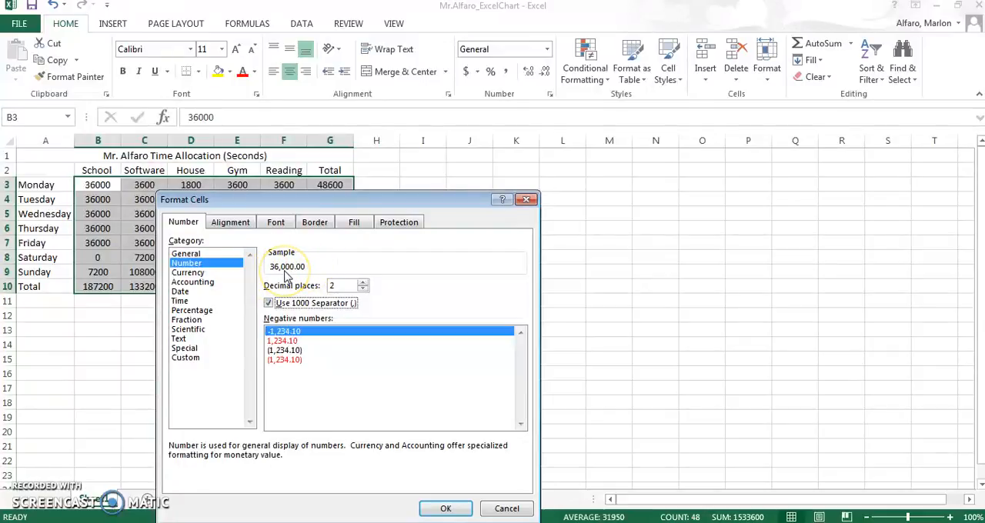
{"action": "left_click", "coordinate": [362, 289]}
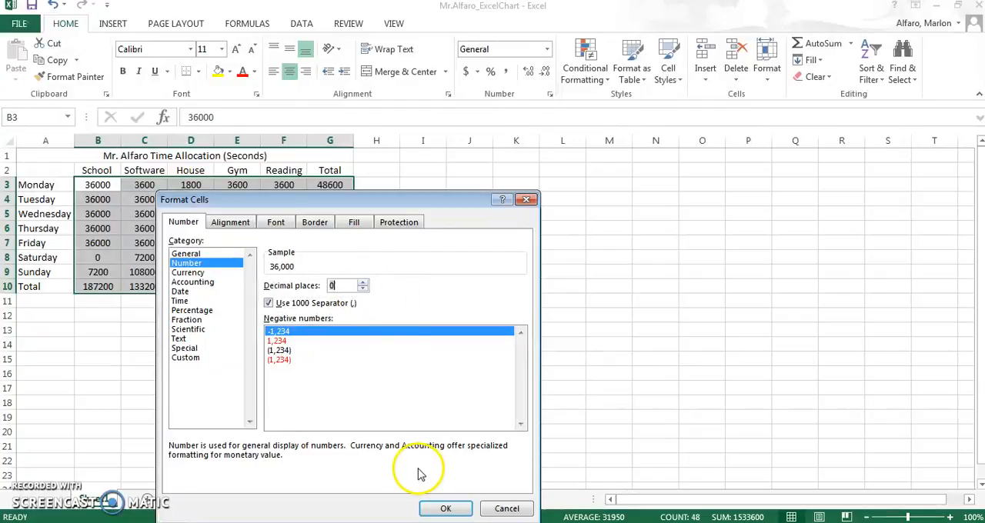
{"action": "left_click", "coordinate": [446, 509]}
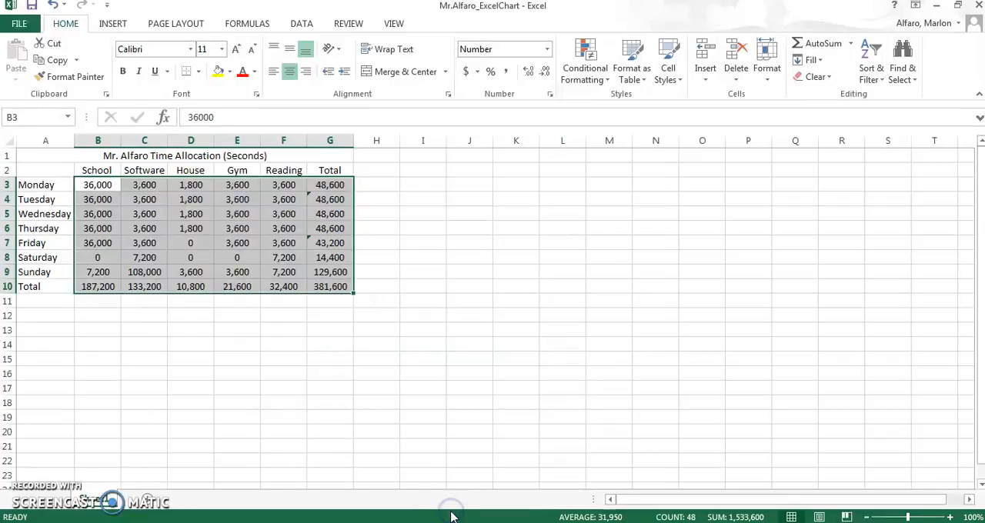
{"action": "left_click", "coordinate": [188, 313]}
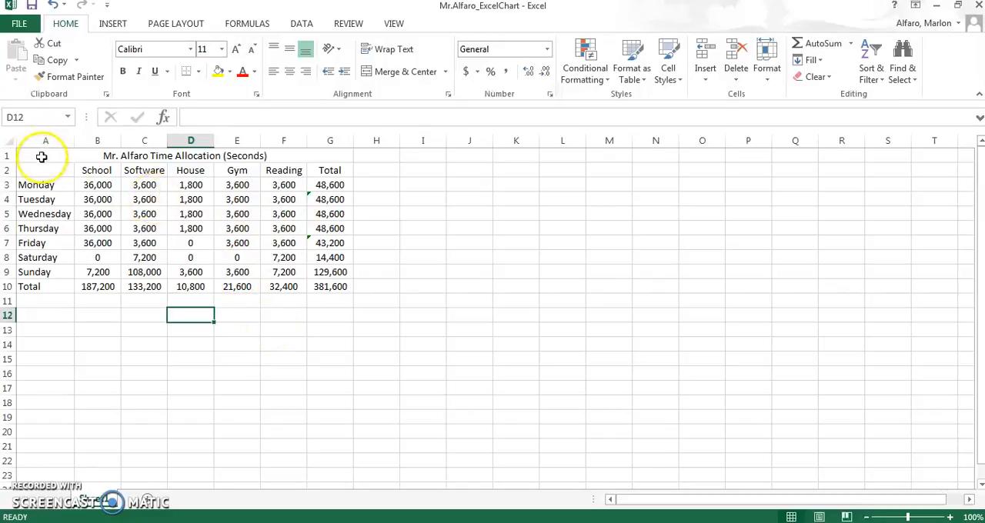
Step: Set the whole table A1:G10 to Arial size 12 and AutoFit the width of column A
{"action": "left_click_drag", "start_coordinate": [39, 156], "coordinate": [134, 285]}
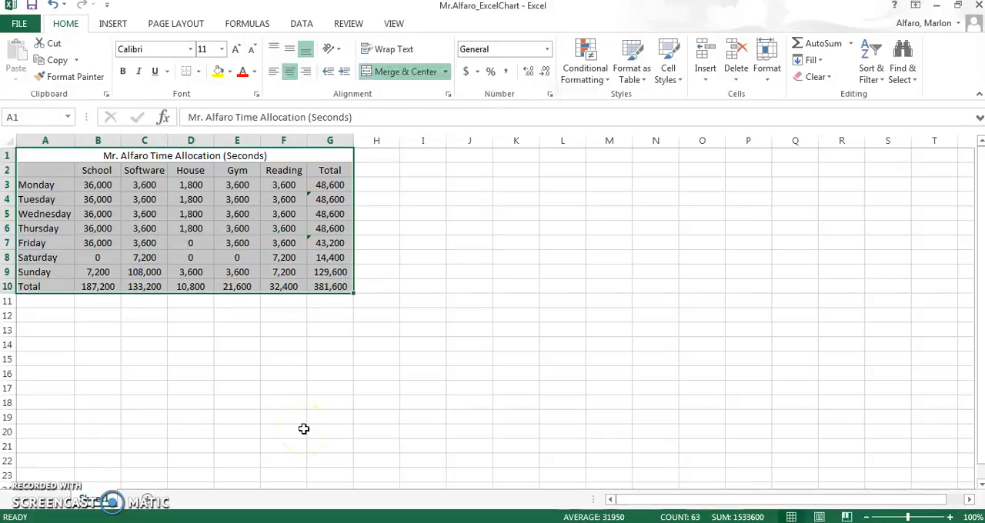
{"action": "left_click", "coordinate": [150, 51]}
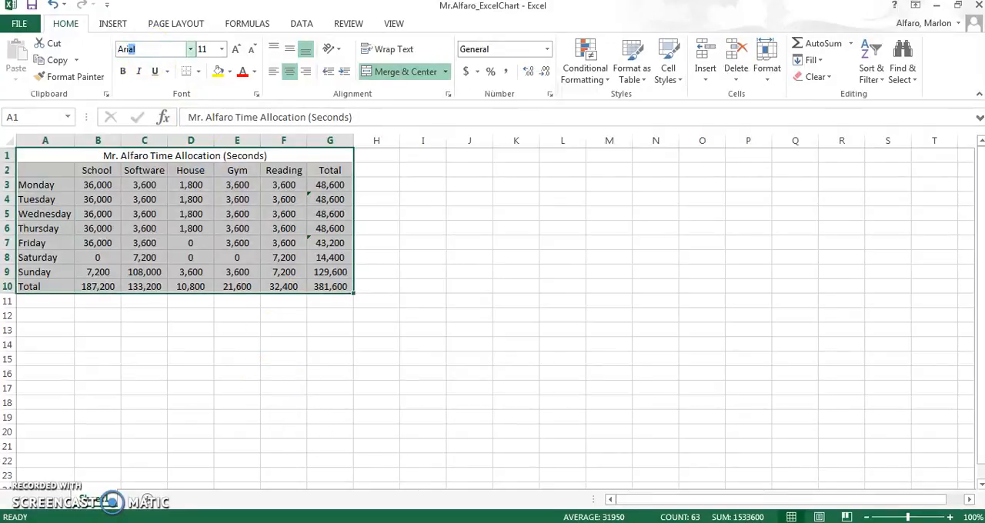
{"action": "type", "text": "Ari"}
{"action": "key", "text": "Return"}
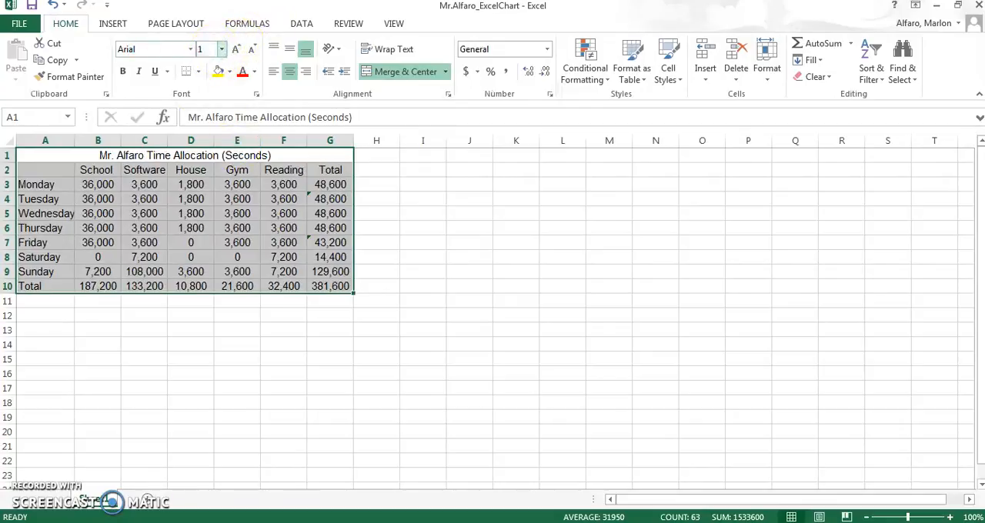
{"action": "left_click", "coordinate": [308, 398]}
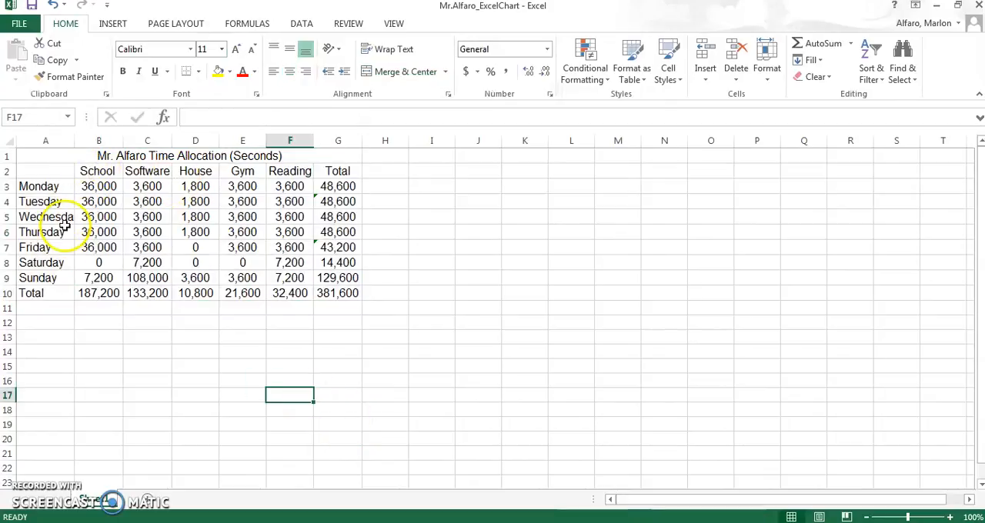
{"action": "double_click", "coordinate": [74, 143]}
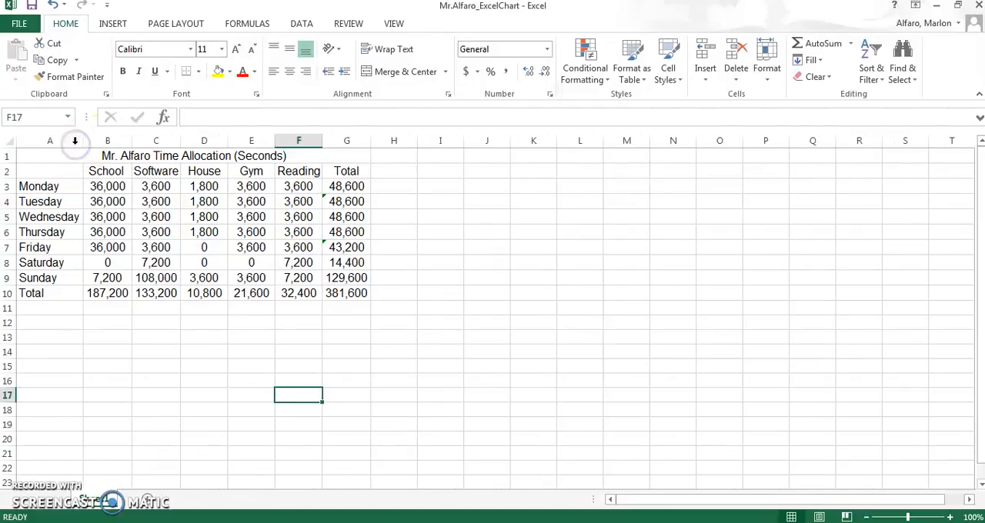
Step: Make the merged table title in row 1 bold and set its font size to 14
{"action": "left_click", "coordinate": [114, 157]}
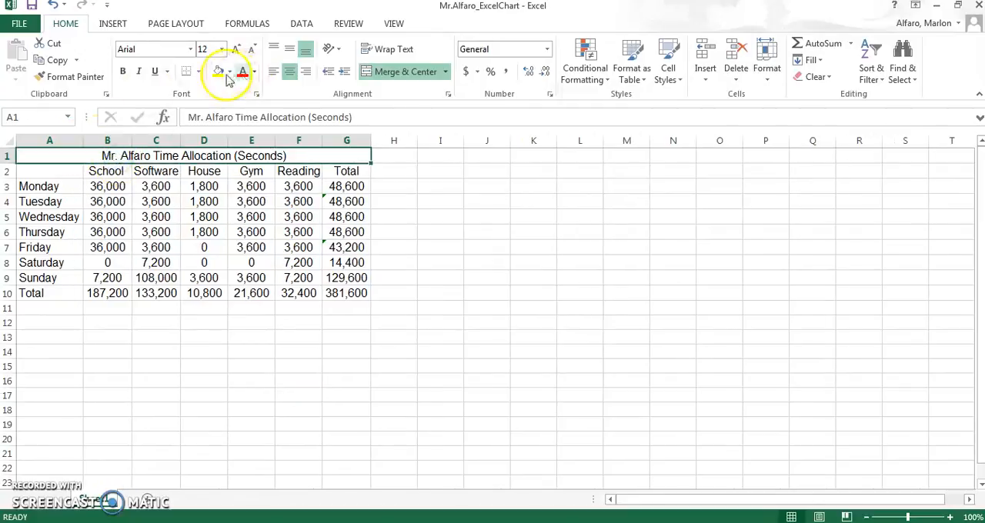
{"action": "left_click", "coordinate": [124, 73]}
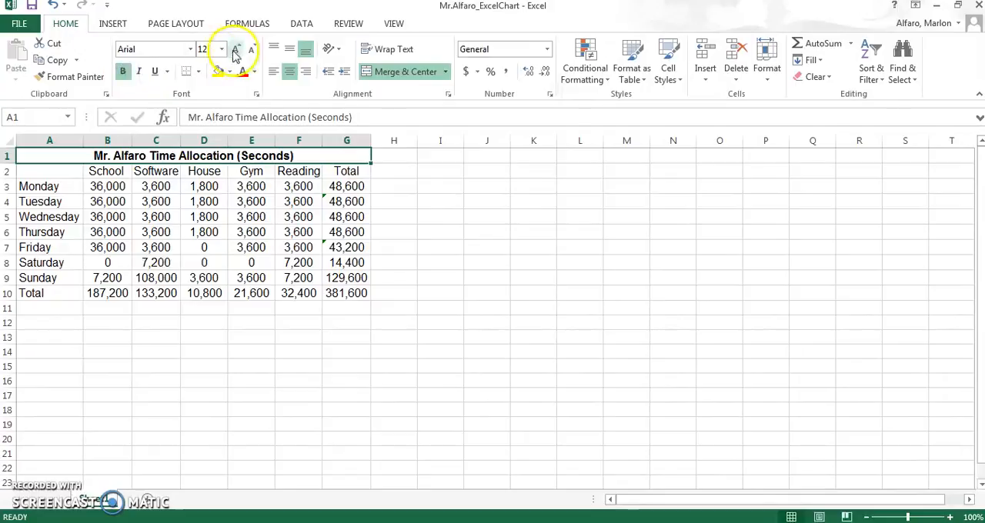
{"action": "type", "text": "14"}
{"action": "key", "text": "Return"}
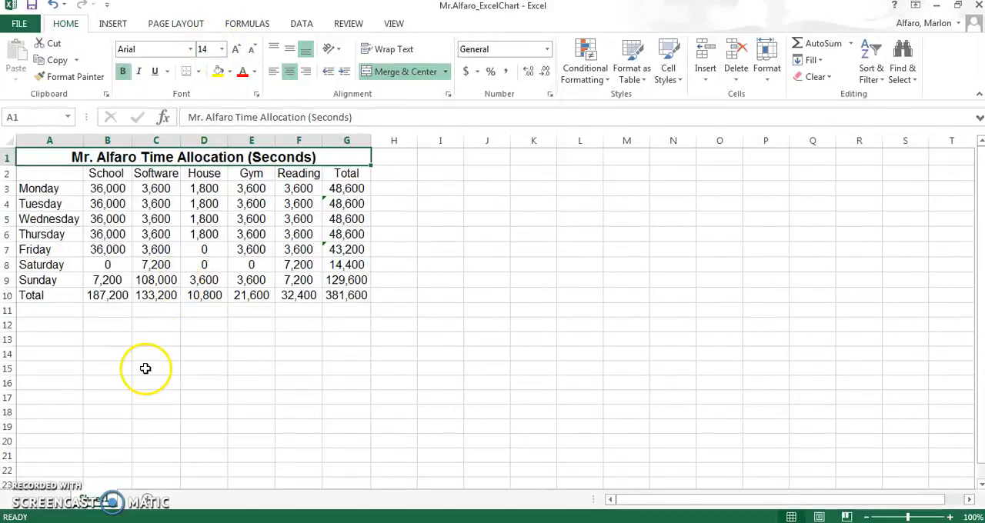
Step: Bold the row labels in A3:A10 and the column headers in B2:G2
{"action": "left_click_drag", "start_coordinate": [57, 188], "coordinate": [60, 245]}
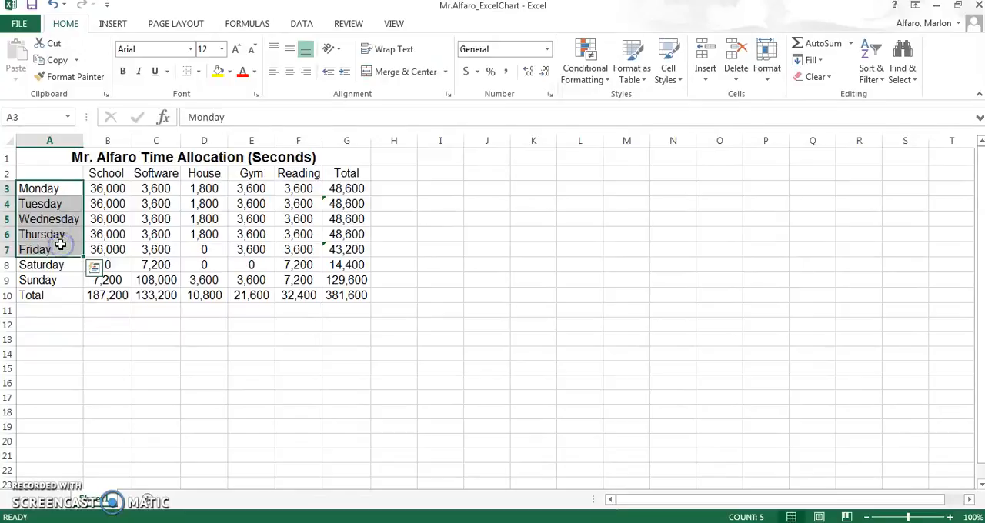
{"action": "left_click", "coordinate": [66, 340]}
{"action": "left_click_drag", "start_coordinate": [55, 188], "coordinate": [56, 296]}
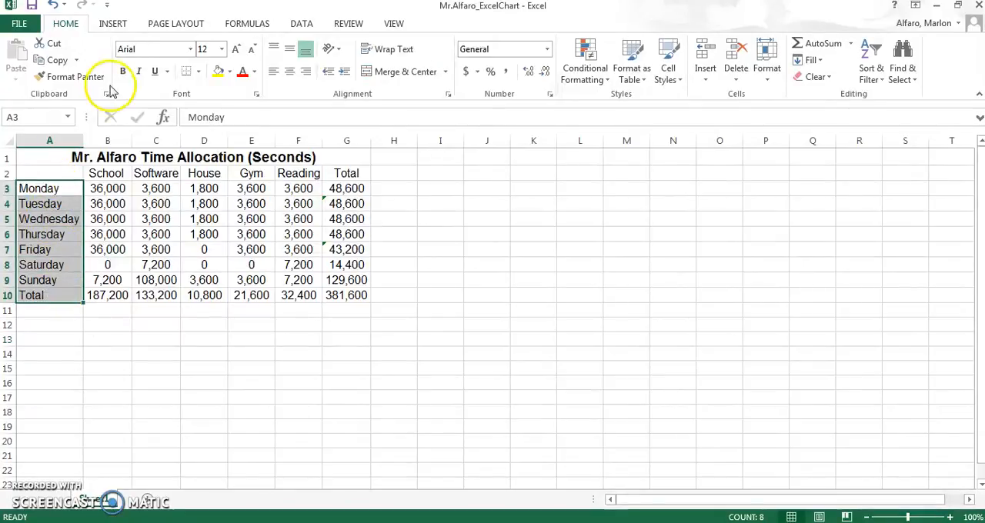
{"action": "left_click", "coordinate": [122, 75]}
{"action": "left_click_drag", "start_coordinate": [115, 172], "coordinate": [336, 172]}
{"action": "left_click", "coordinate": [126, 72]}
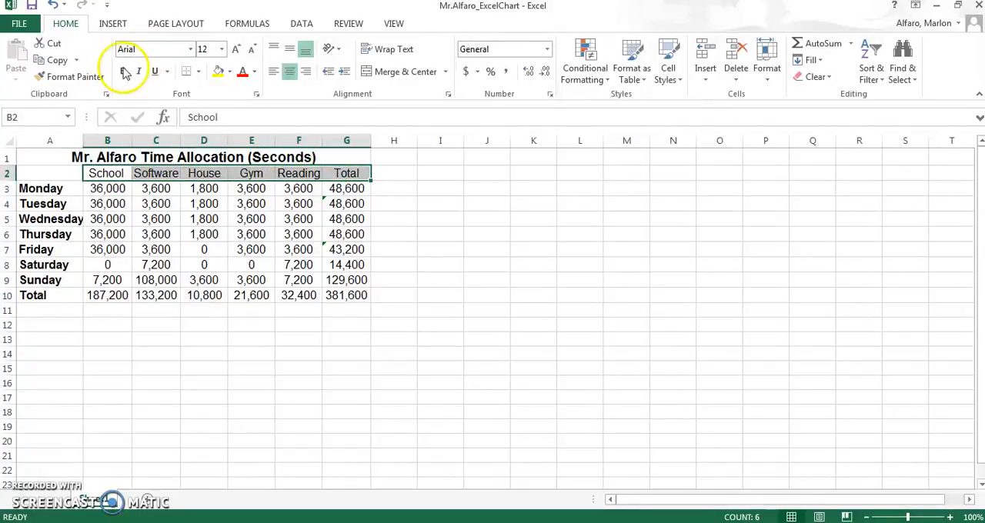
Step: AutoFit column A to the bold weekday labels
{"action": "left_click", "coordinate": [148, 327]}
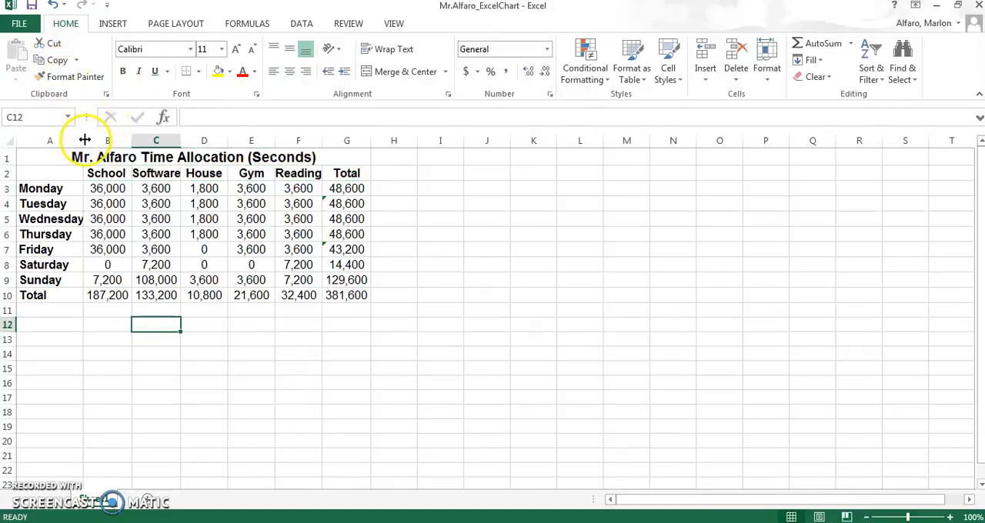
{"action": "double_click", "coordinate": [85, 140]}
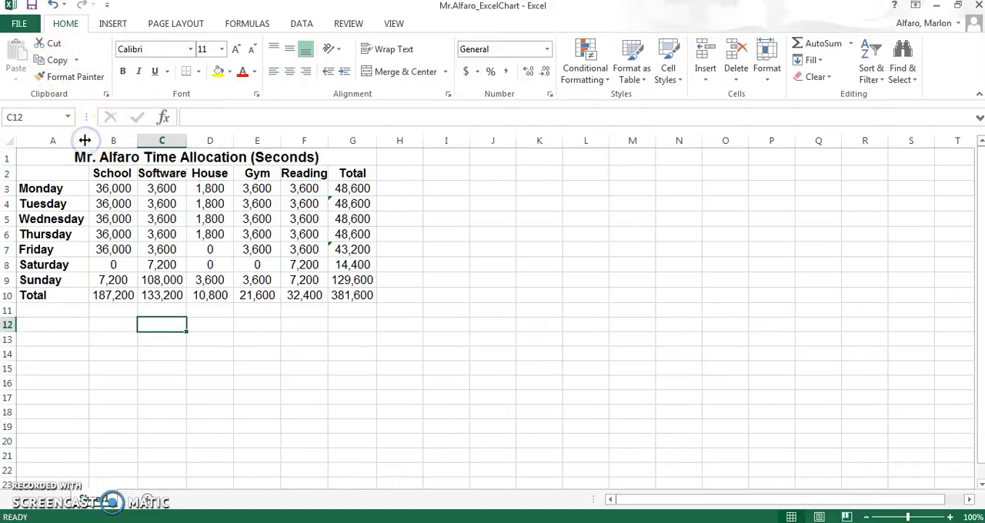
{"action": "left_click", "coordinate": [297, 371]}
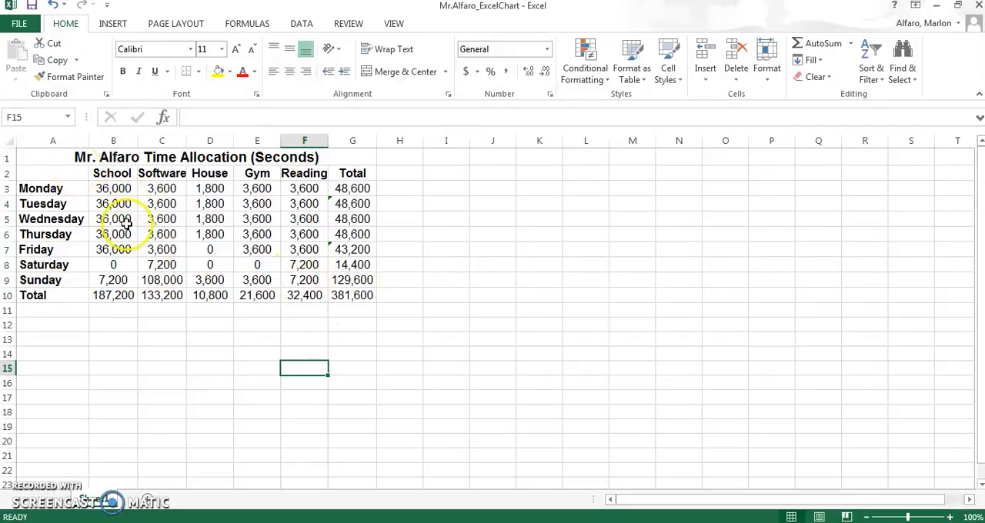
Step: Apply All Borders to the entire table, from the title through the Total row
{"action": "left_click_drag", "start_coordinate": [54, 152], "coordinate": [127, 295]}
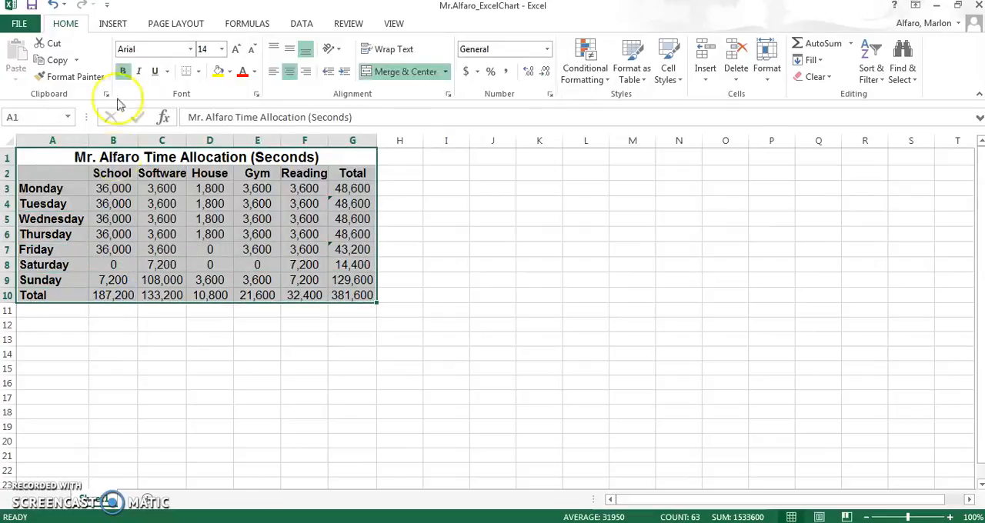
{"action": "left_click", "coordinate": [198, 72]}
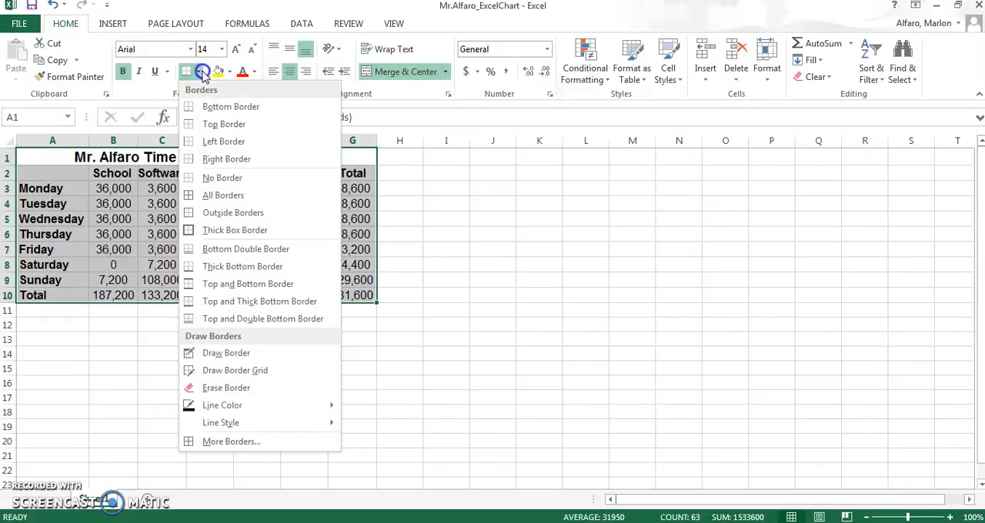
{"action": "left_click", "coordinate": [209, 197]}
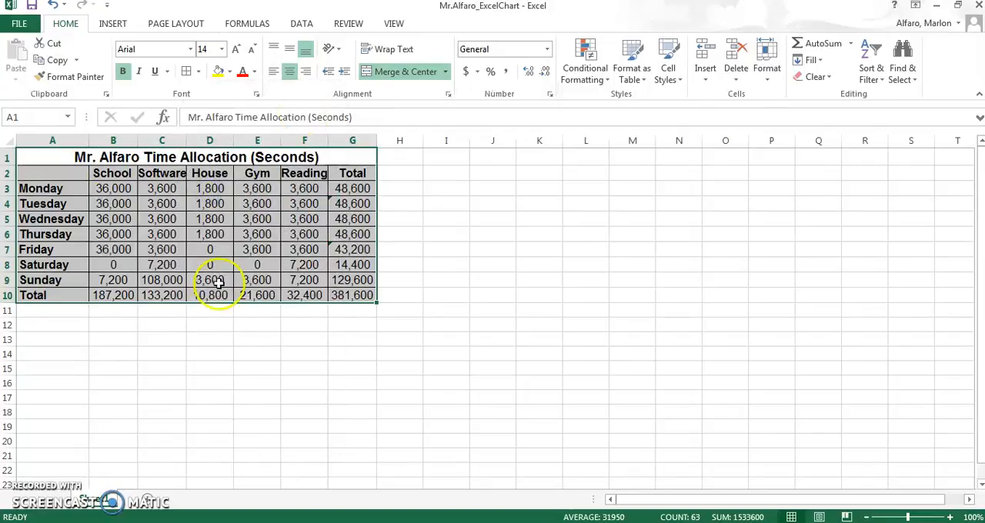
Step: AutoFit the widths of the Software and Reading columns so their bold headers fit inside the borders
{"action": "double_click", "coordinate": [185, 139]}
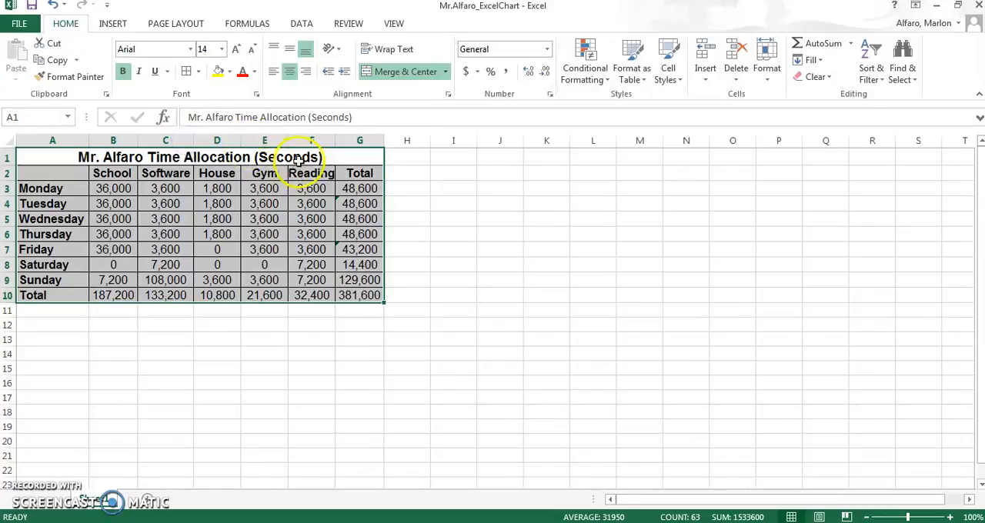
{"action": "double_click", "coordinate": [334, 140]}
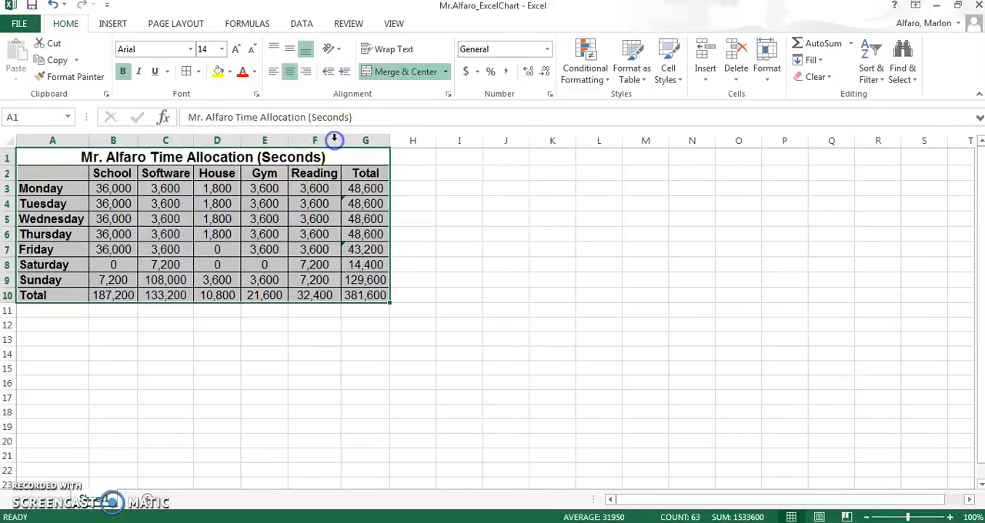
{"action": "left_click", "coordinate": [255, 382]}
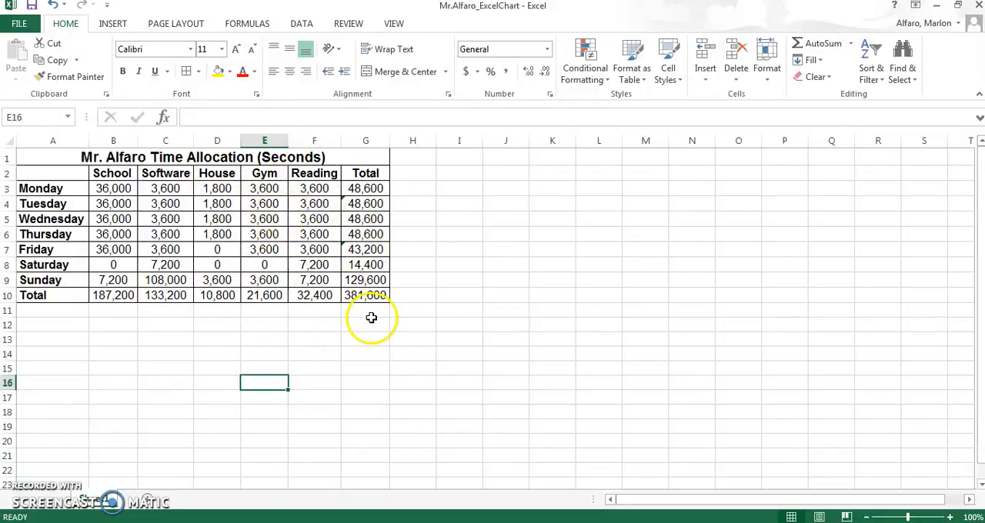
Step: Fill the empty corner cell A2 with black
{"action": "left_click", "coordinate": [58, 176]}
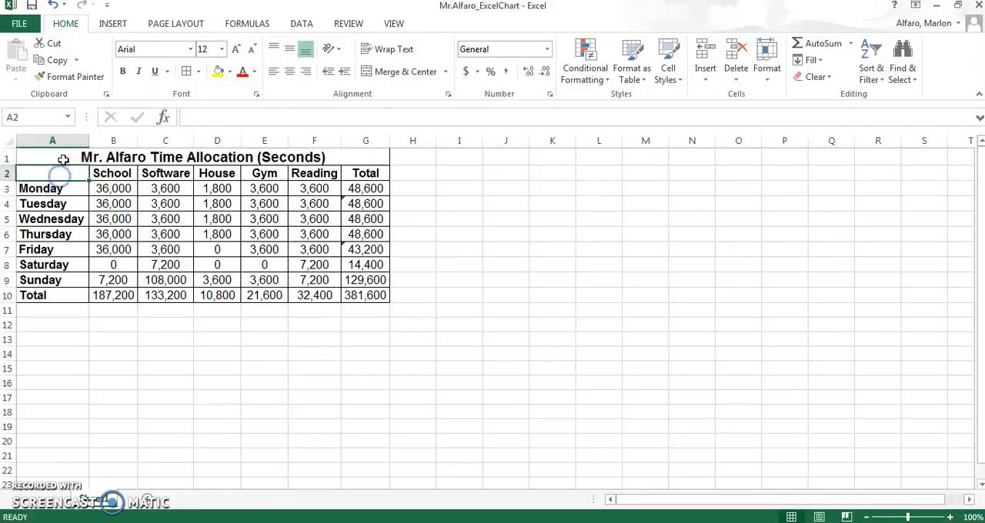
{"action": "left_click", "coordinate": [231, 74]}
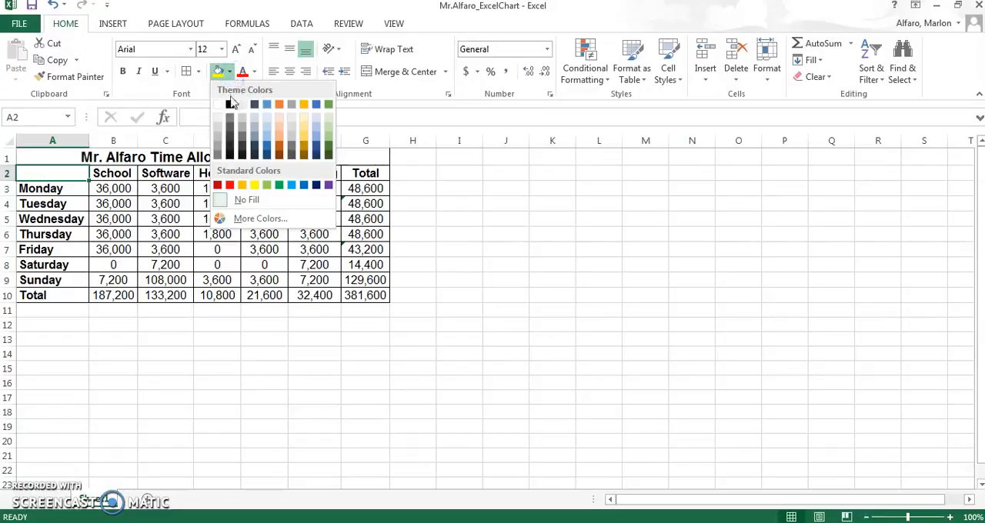
{"action": "left_click", "coordinate": [230, 104]}
{"action": "left_click", "coordinate": [107, 365]}
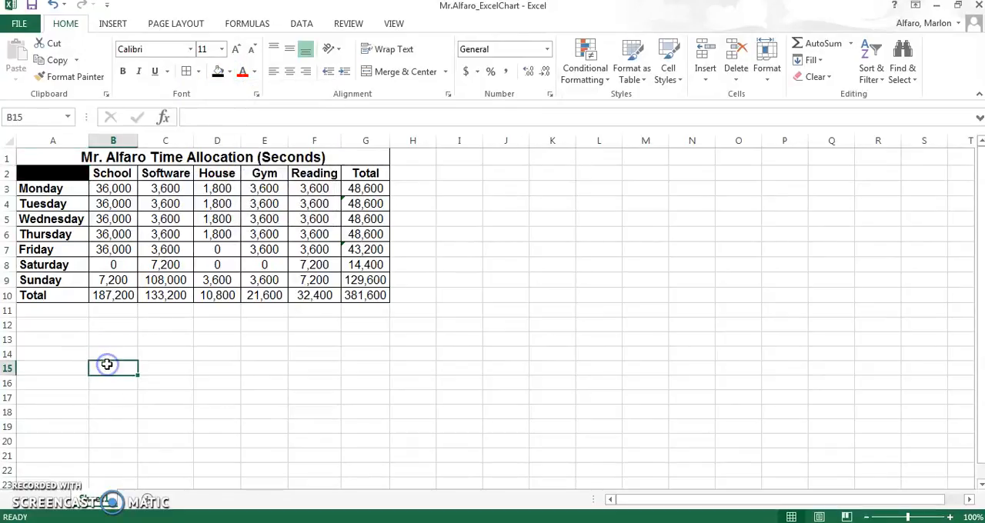
Step: Fill the merged title cell in row 1 with a very light blue theme color
{"action": "left_click", "coordinate": [207, 160]}
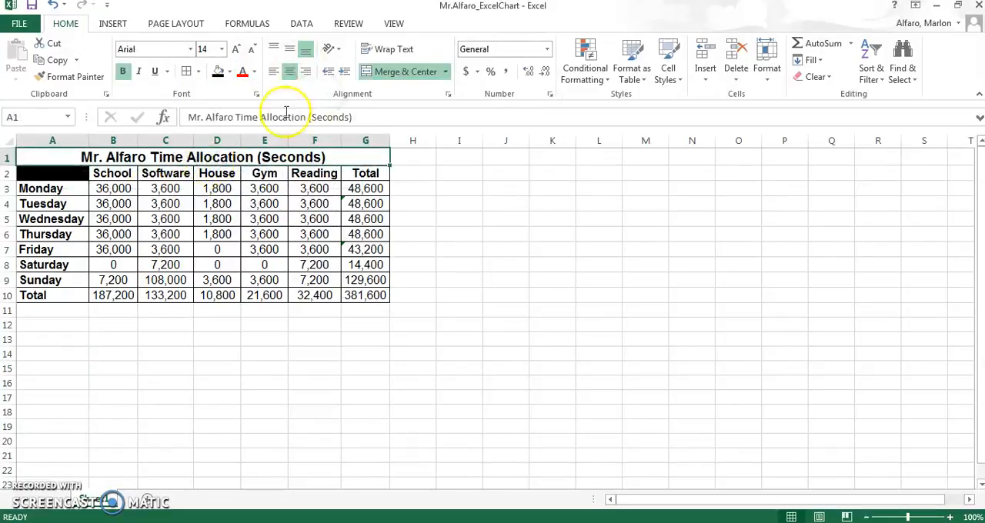
{"action": "left_click", "coordinate": [255, 72]}
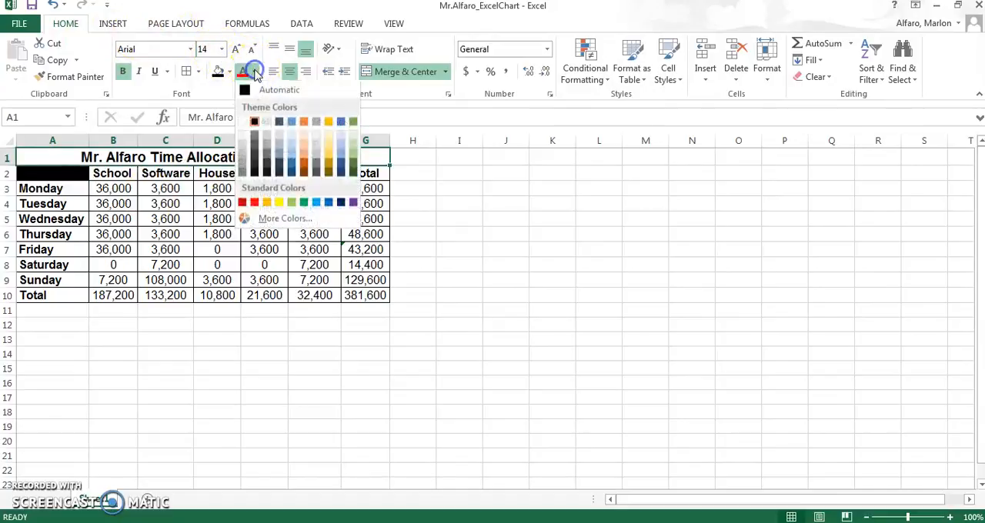
{"action": "left_click", "coordinate": [230, 72]}
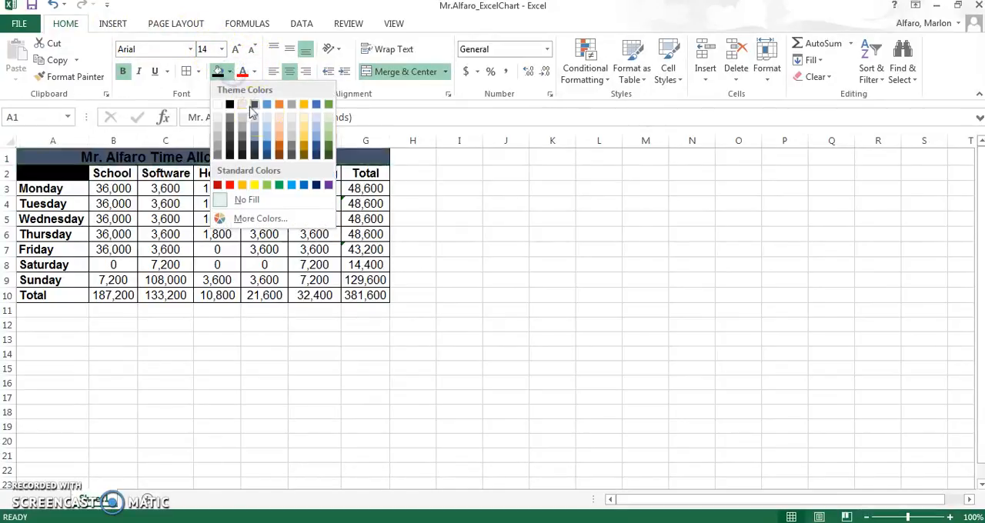
{"action": "left_click", "coordinate": [265, 120]}
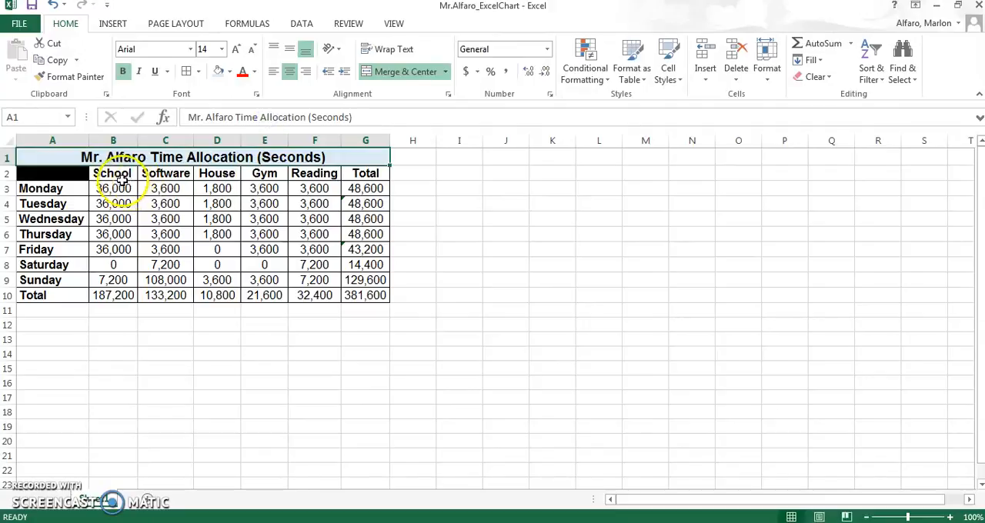
Step: Fill the column headers B2:G2 and the row labels A3:A10 with the same light gold theme color
{"action": "left_click_drag", "start_coordinate": [120, 177], "coordinate": [358, 183]}
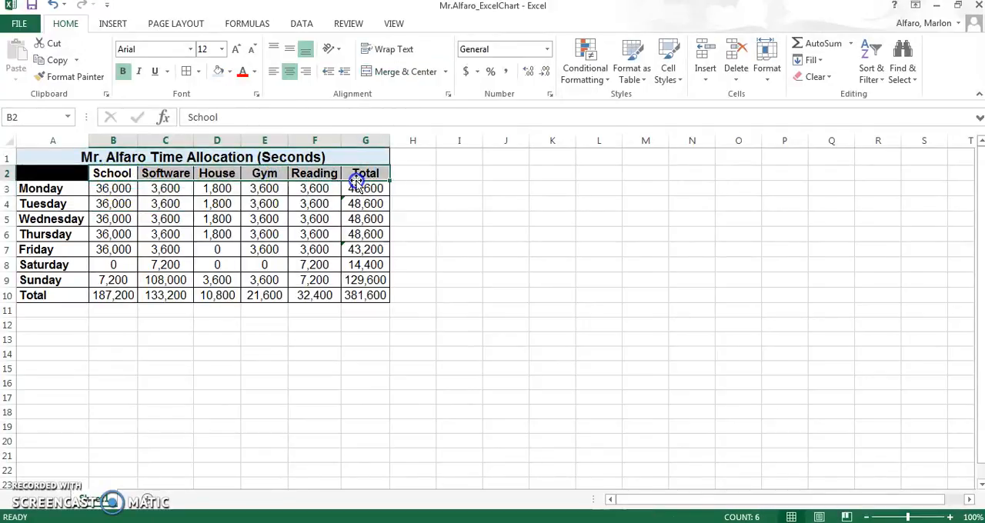
{"action": "left_click", "coordinate": [229, 72]}
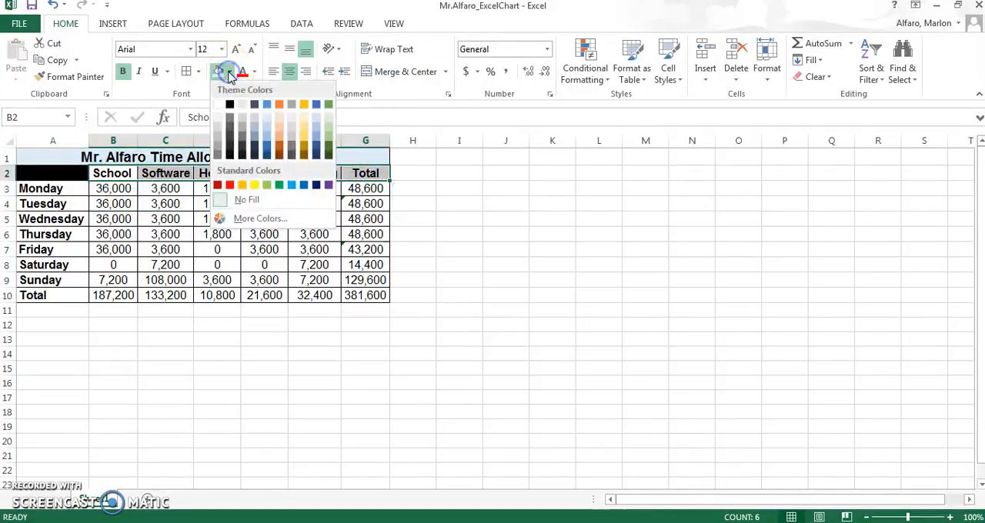
{"action": "left_click", "coordinate": [305, 128]}
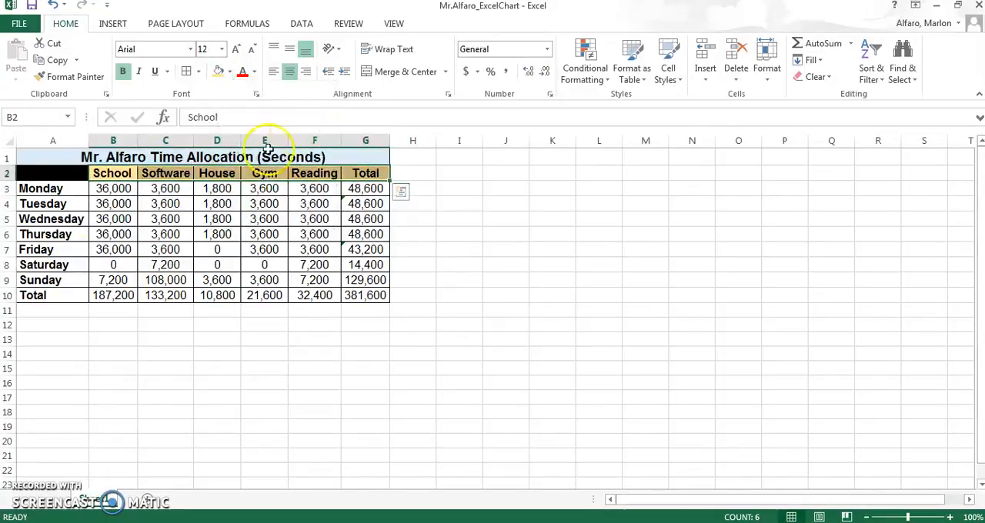
{"action": "left_click", "coordinate": [69, 189]}
{"action": "left_click_drag", "start_coordinate": [68, 189], "coordinate": [70, 294]}
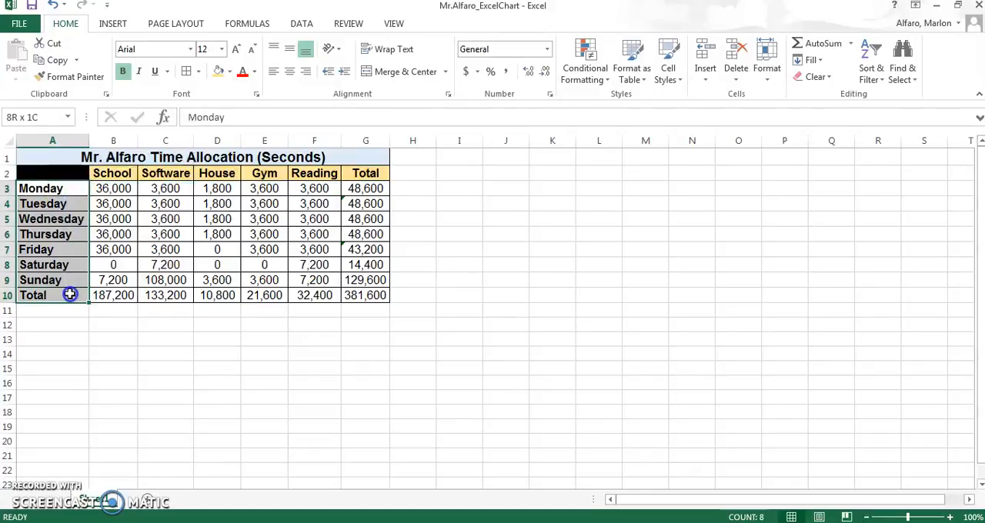
{"action": "left_click", "coordinate": [219, 70]}
{"action": "left_click", "coordinate": [261, 378]}
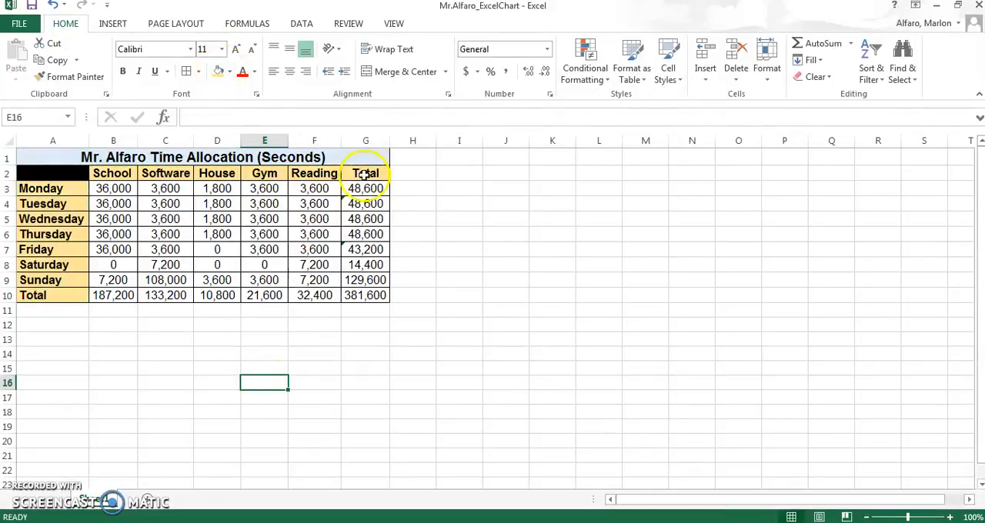
Step: Fill the two Total label cells, G2 and A10, with a light orange theme color
{"action": "left_click", "coordinate": [359, 173]}
{"action": "left_click", "coordinate": [229, 71]}
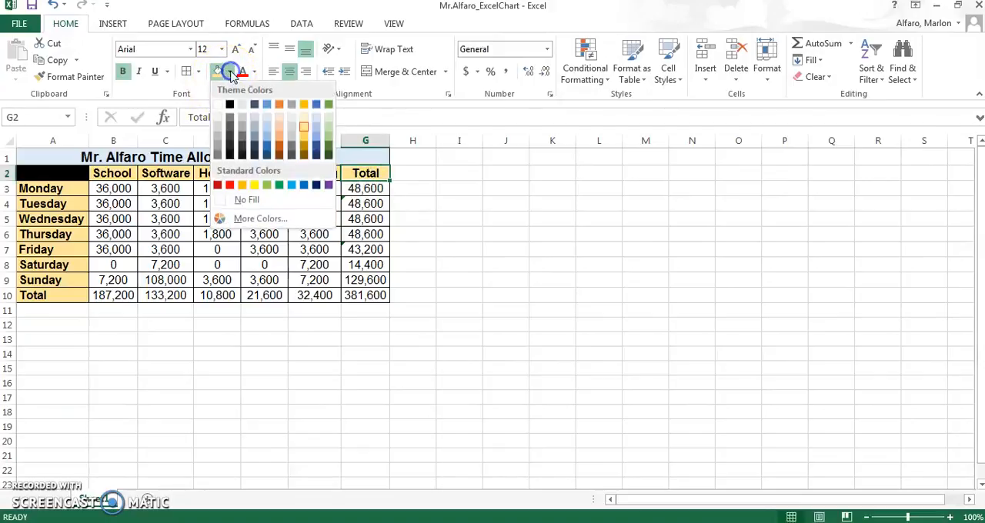
{"action": "left_click", "coordinate": [283, 131]}
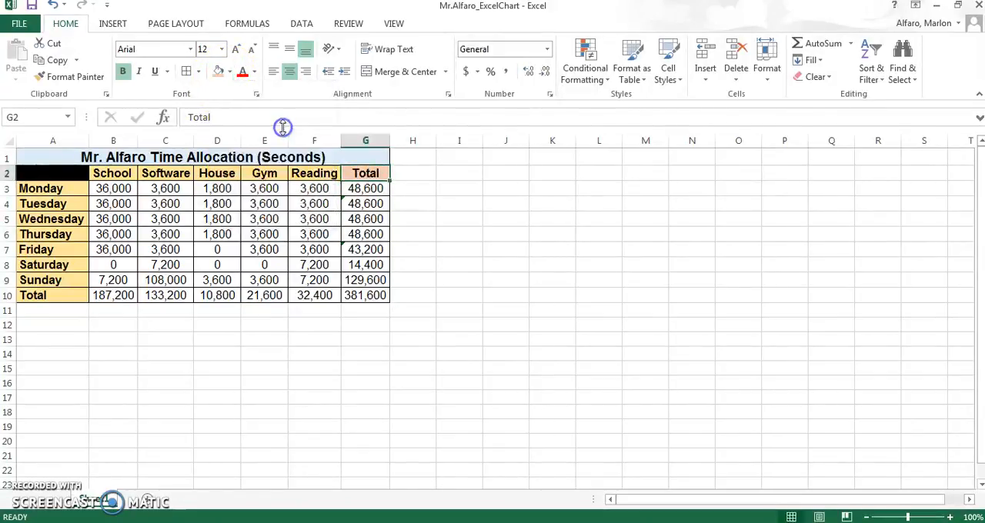
{"action": "left_click", "coordinate": [61, 296]}
{"action": "left_click", "coordinate": [218, 72]}
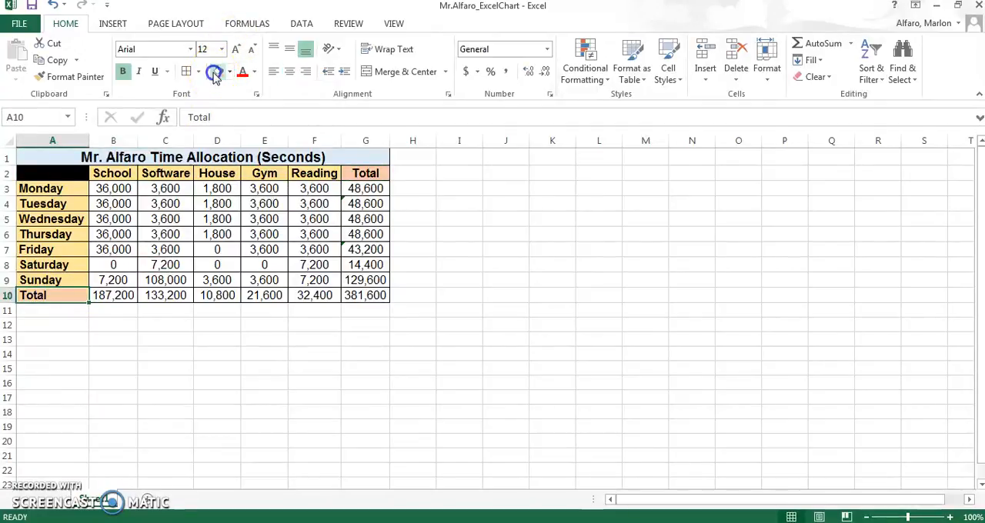
{"action": "left_click", "coordinate": [191, 329]}
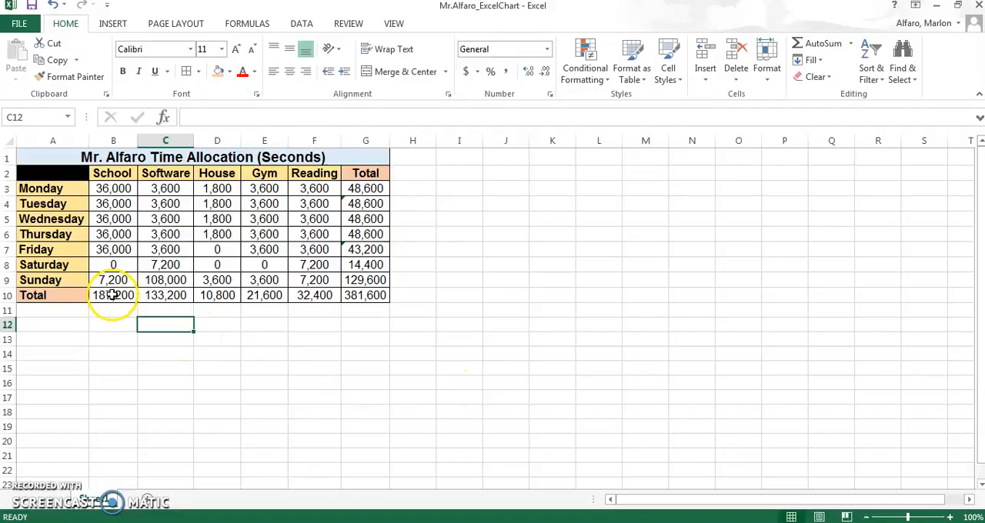
Step: Apply a Thick Box Border around the entire table, from the merged title through the Total row
{"action": "left_click_drag", "start_coordinate": [60, 295], "coordinate": [331, 304]}
{"action": "left_click", "coordinate": [311, 367]}
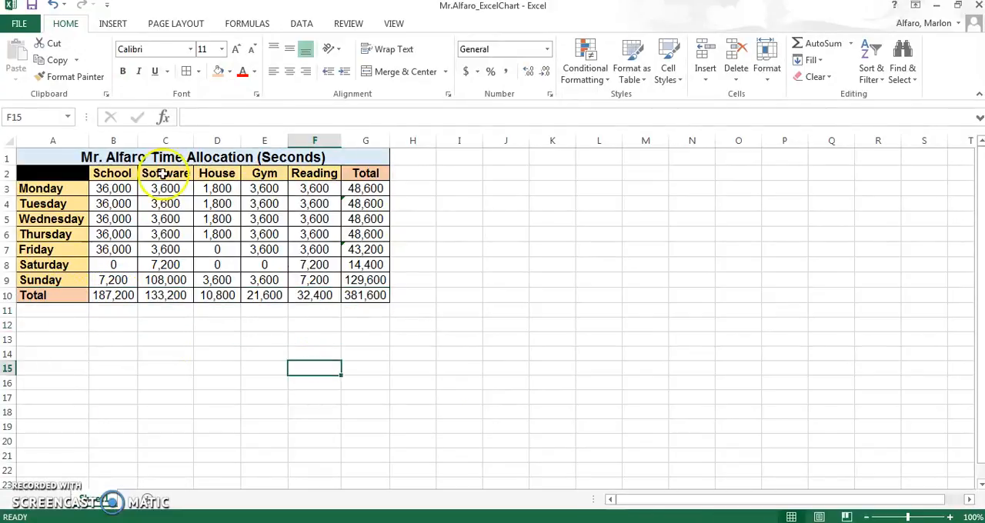
{"action": "left_click", "coordinate": [69, 157]}
{"action": "left_click_drag", "start_coordinate": [69, 157], "coordinate": [162, 297]}
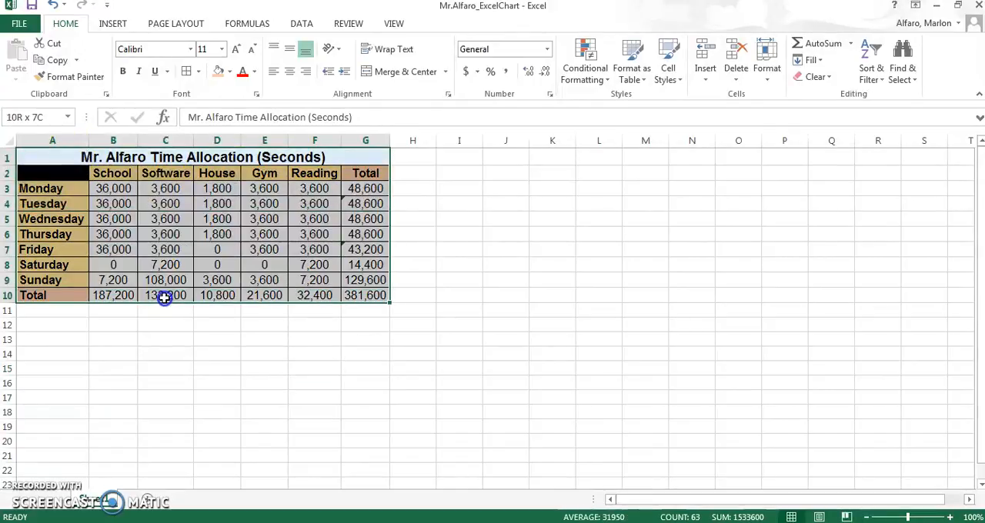
{"action": "left_click", "coordinate": [197, 71]}
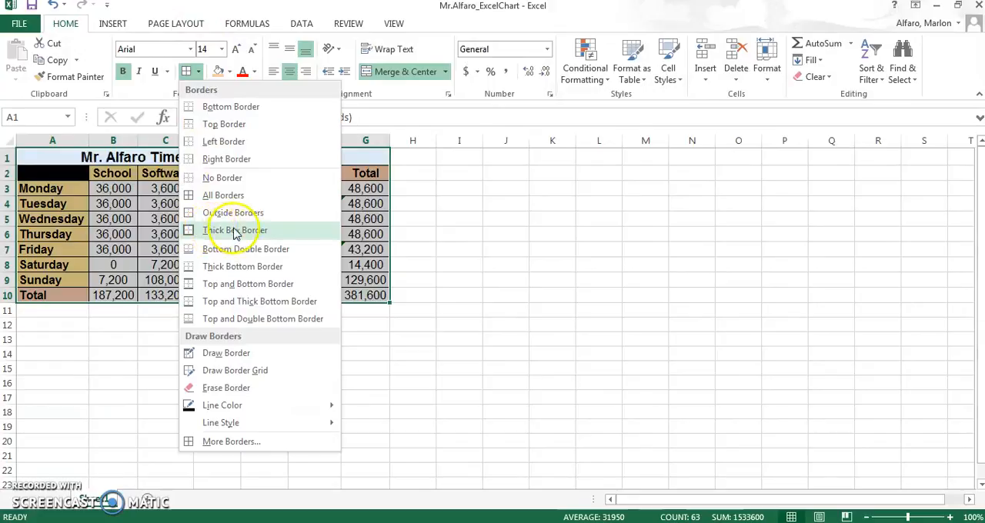
{"action": "left_click", "coordinate": [273, 231]}
{"action": "left_click", "coordinate": [233, 365]}
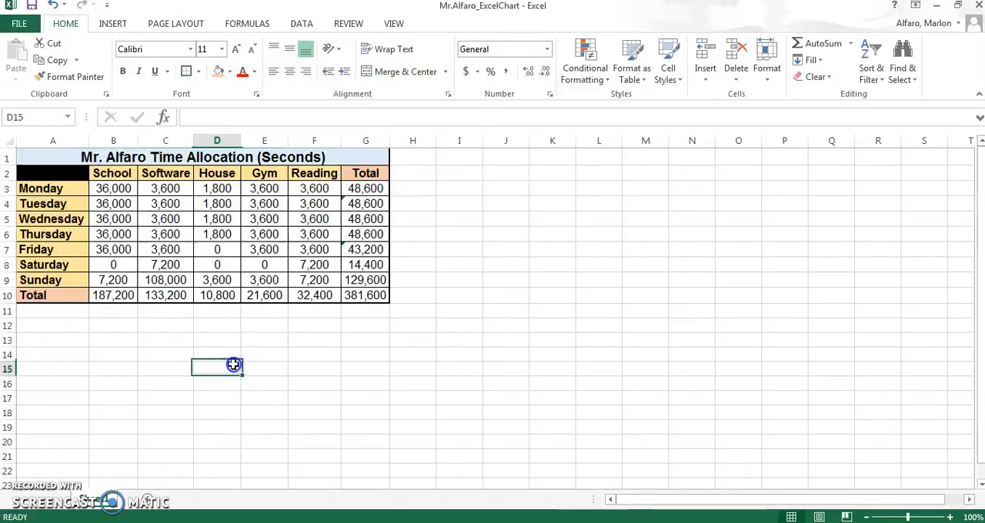
Step: Put a Thick Box Border around the Total row A10:G10 and another around the Total column cells G2:G9
{"action": "left_click_drag", "start_coordinate": [70, 292], "coordinate": [350, 297]}
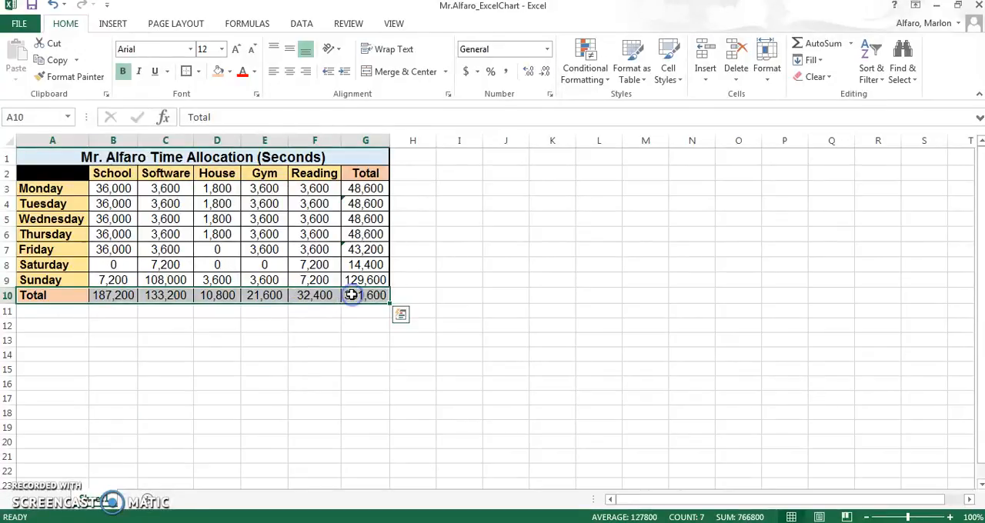
{"action": "left_click", "coordinate": [186, 72]}
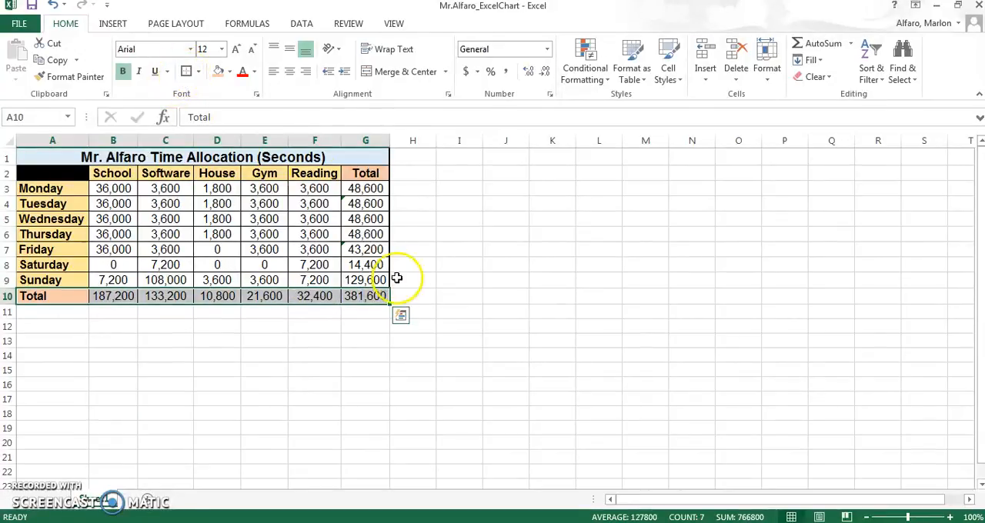
{"action": "left_click", "coordinate": [360, 176]}
{"action": "left_click_drag", "start_coordinate": [360, 175], "coordinate": [360, 281]}
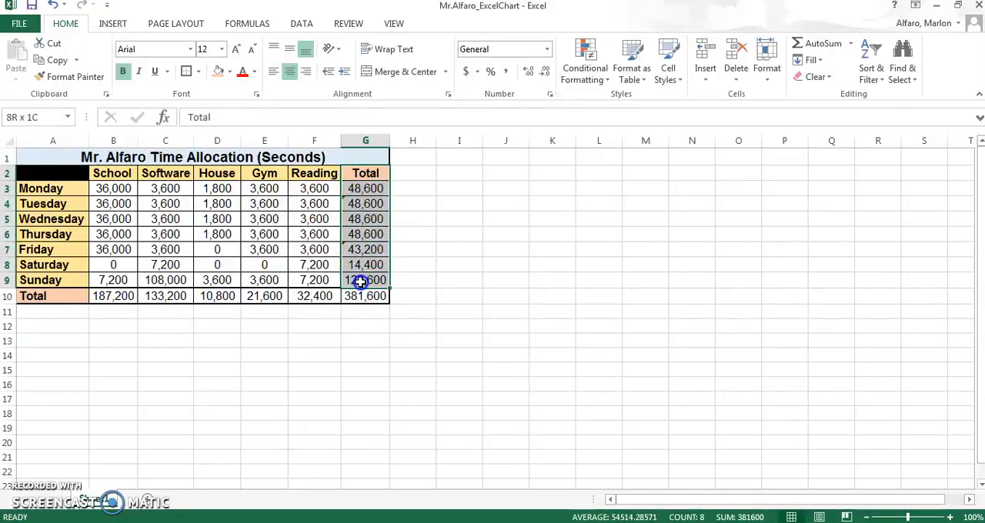
{"action": "left_click", "coordinate": [187, 72]}
{"action": "left_click", "coordinate": [301, 393]}
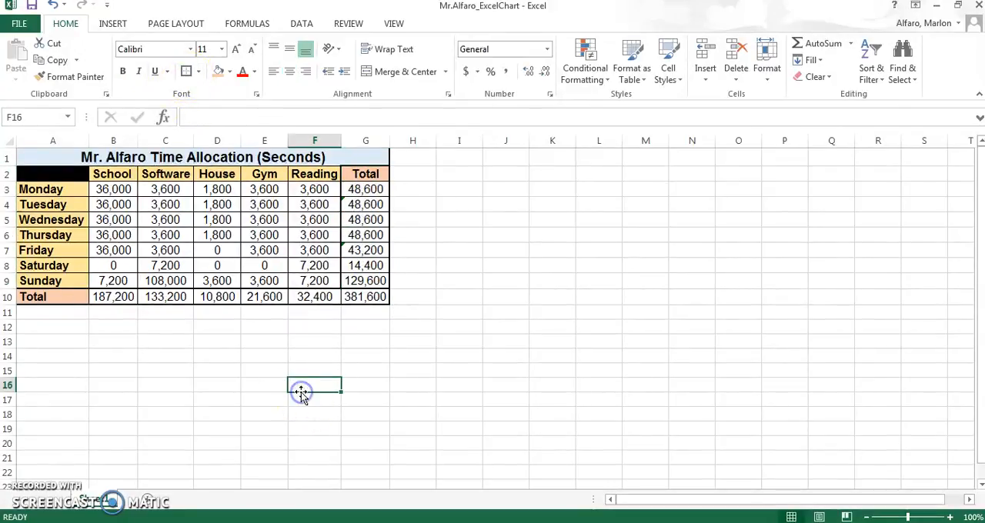